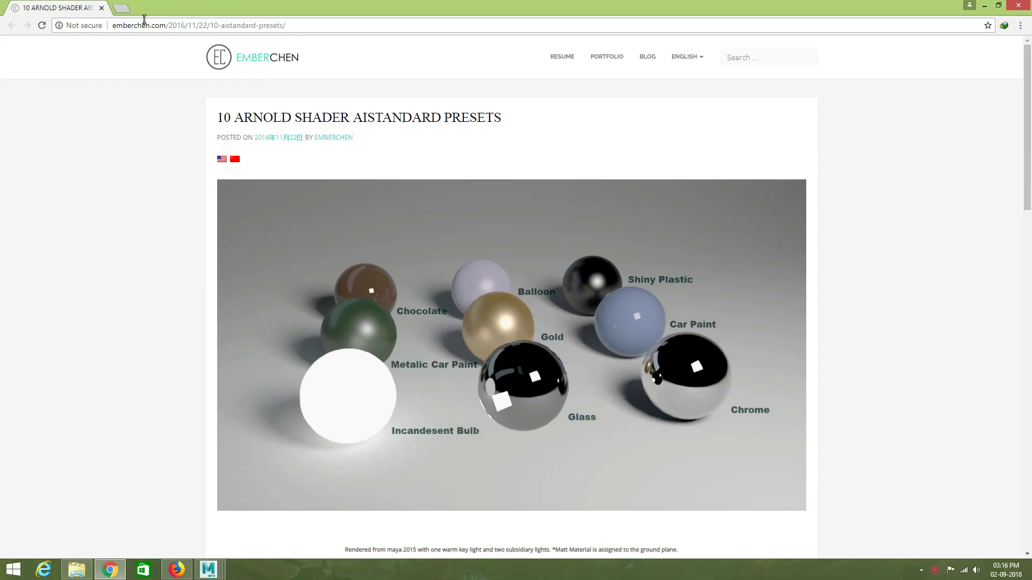
Download aiStandard_presetmaterial-1.zip from the Arnold shader presets article into Downloads.
scroll(630, 282, "down", 1)
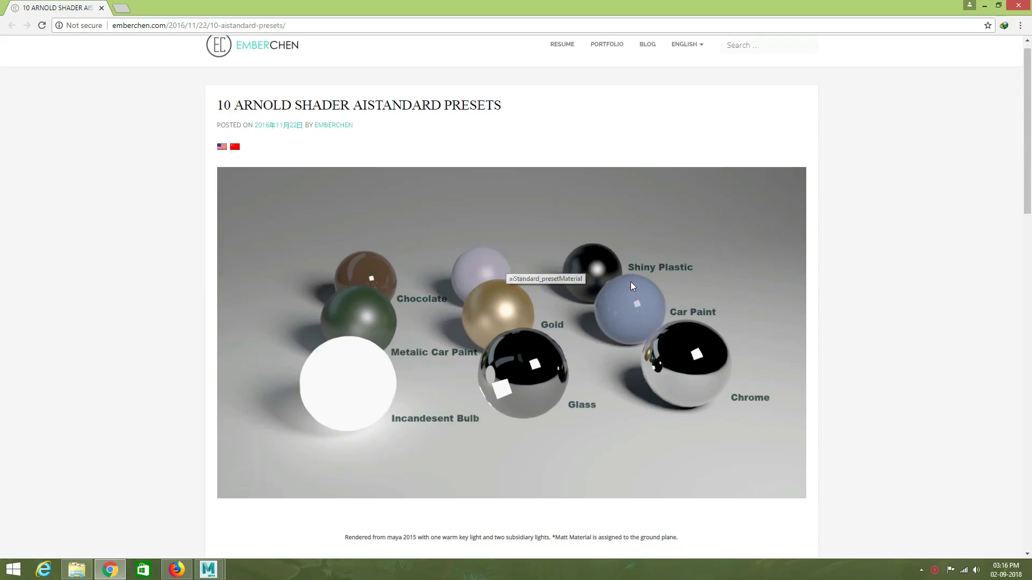
scroll(631, 285, "down", 3)
scroll(635, 290, "down", 4)
scroll(639, 297, "down", 4)
scroll(638, 296, "down", 5)
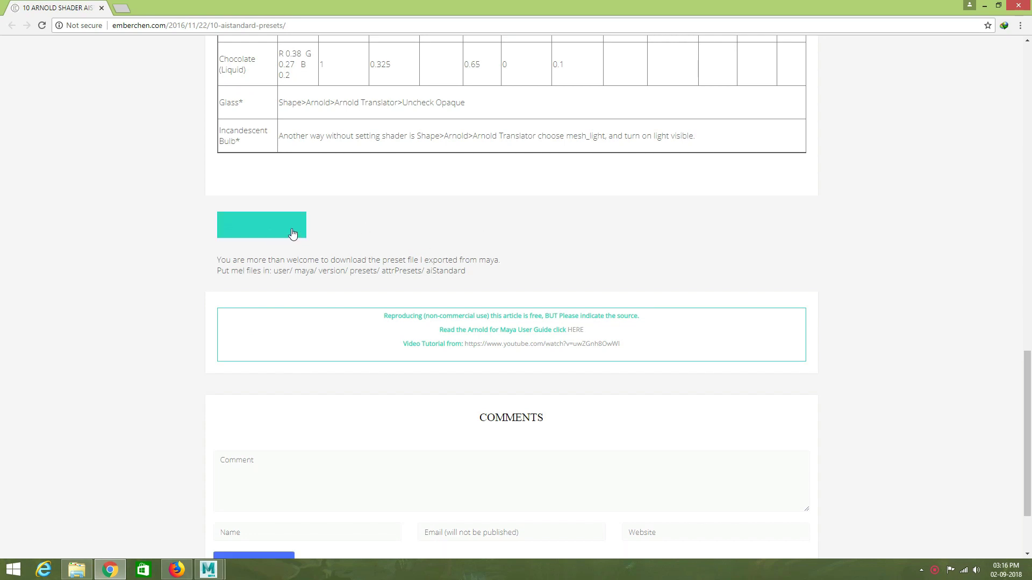
left_click(293, 232)
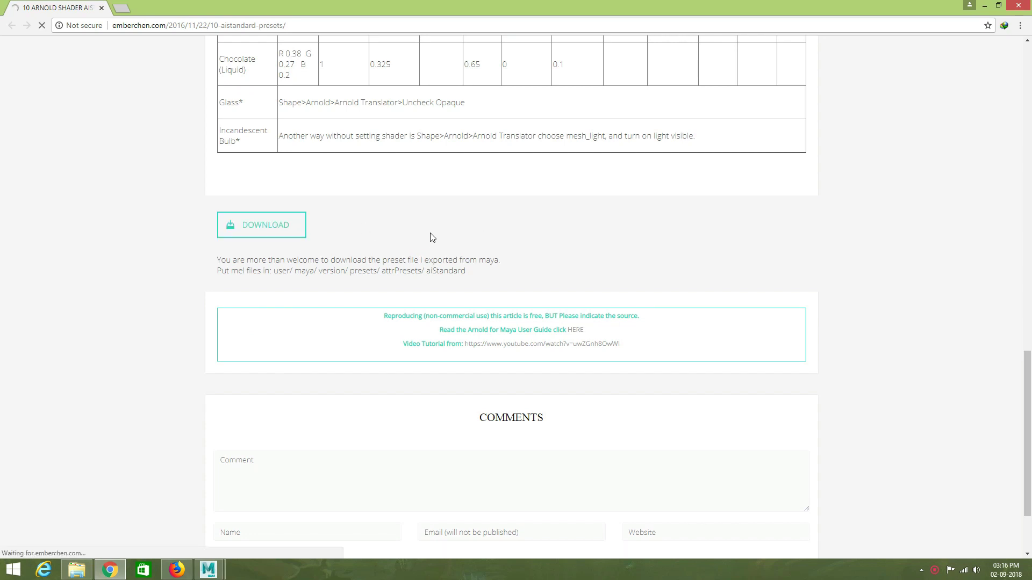
left_click(511, 267)
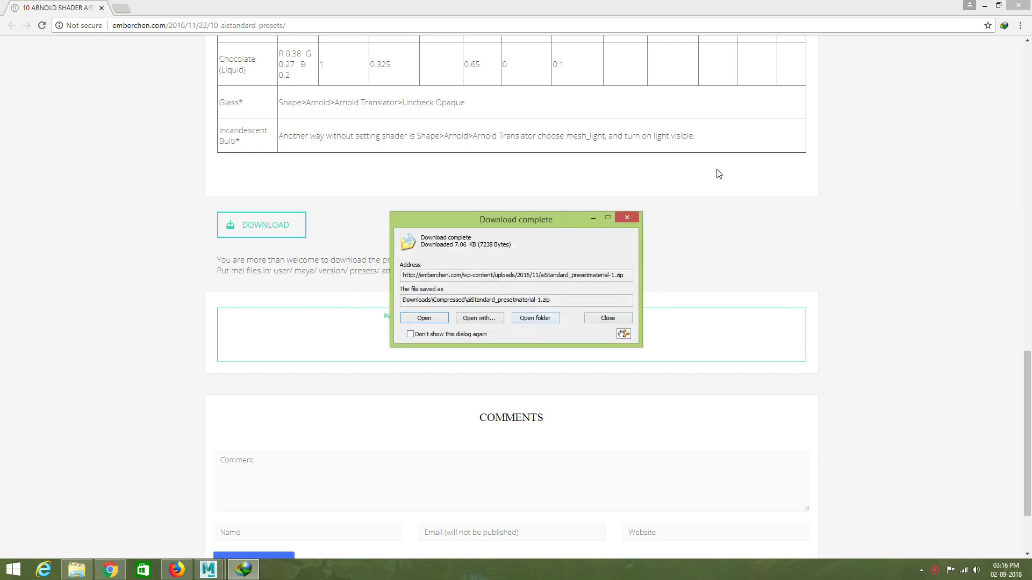
Open the downloaded preset zip and copy its ten .mel preset files.
left_click(121, 570)
left_click(76, 569)
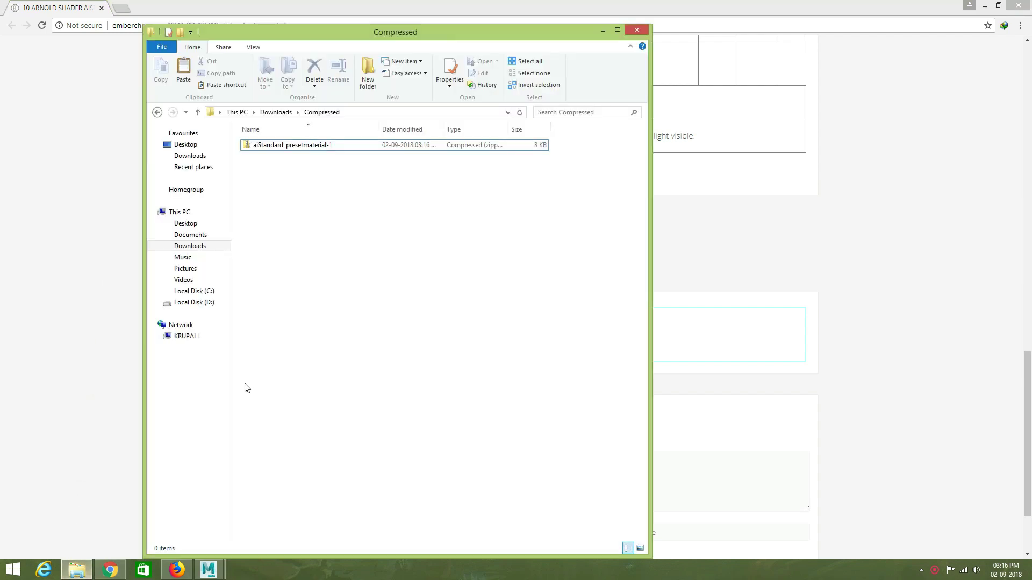
left_click(293, 146)
double_click(292, 146)
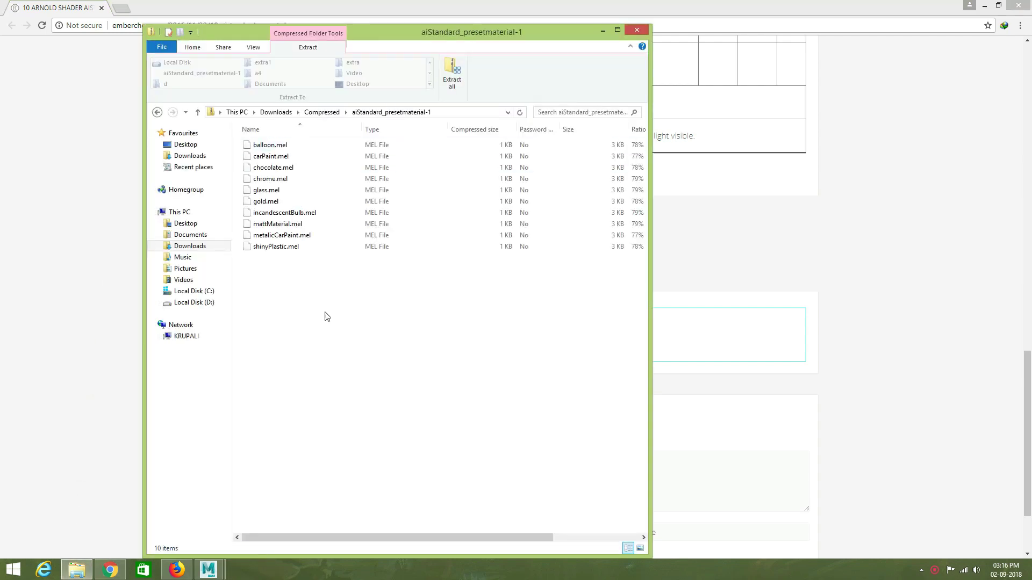
left_click_drag(325, 325, 271, 148)
right_click(271, 150)
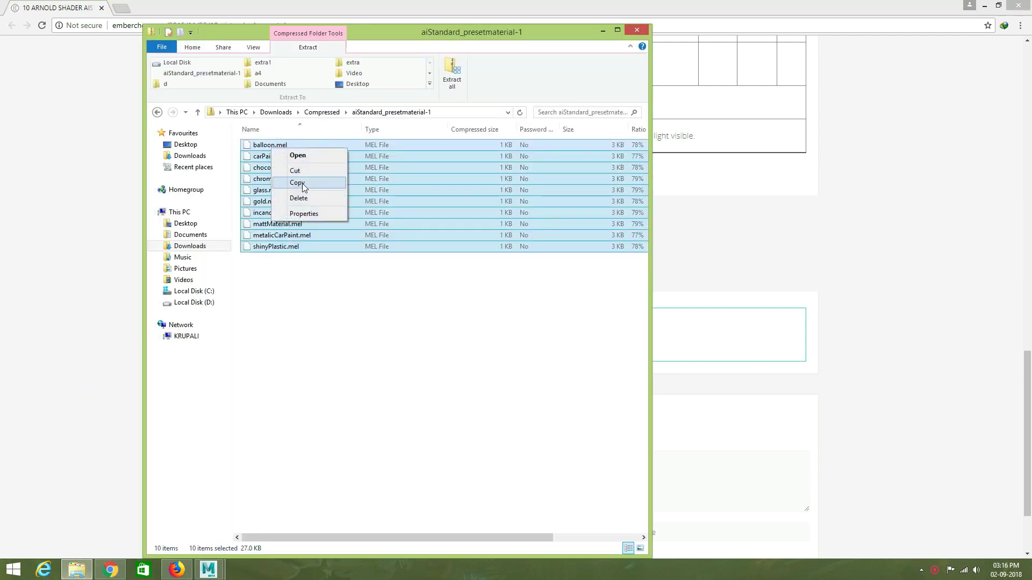
left_click(277, 309)
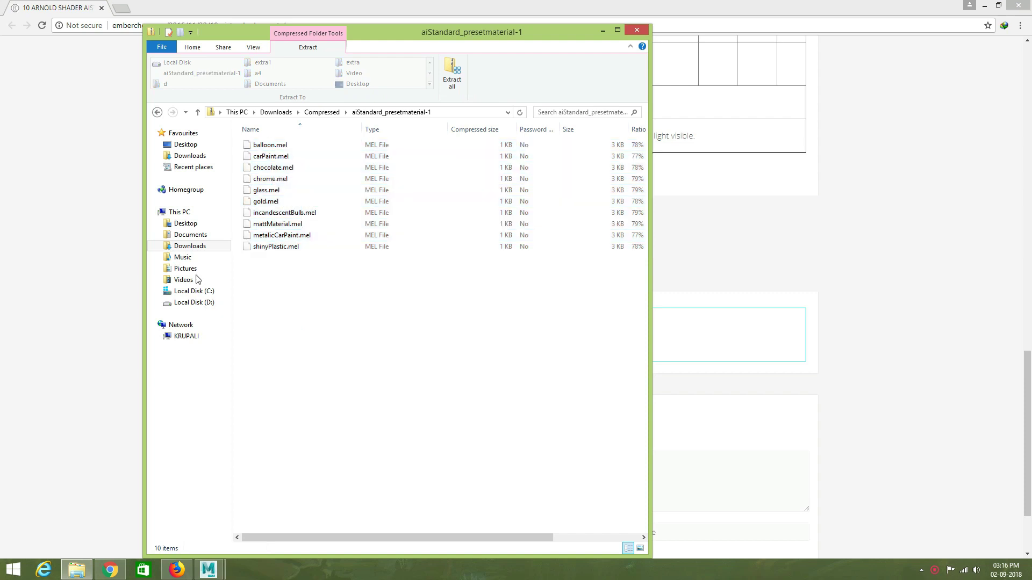
Paste the ten .mel files into Documents\maya\2018\presets.
left_click(196, 235)
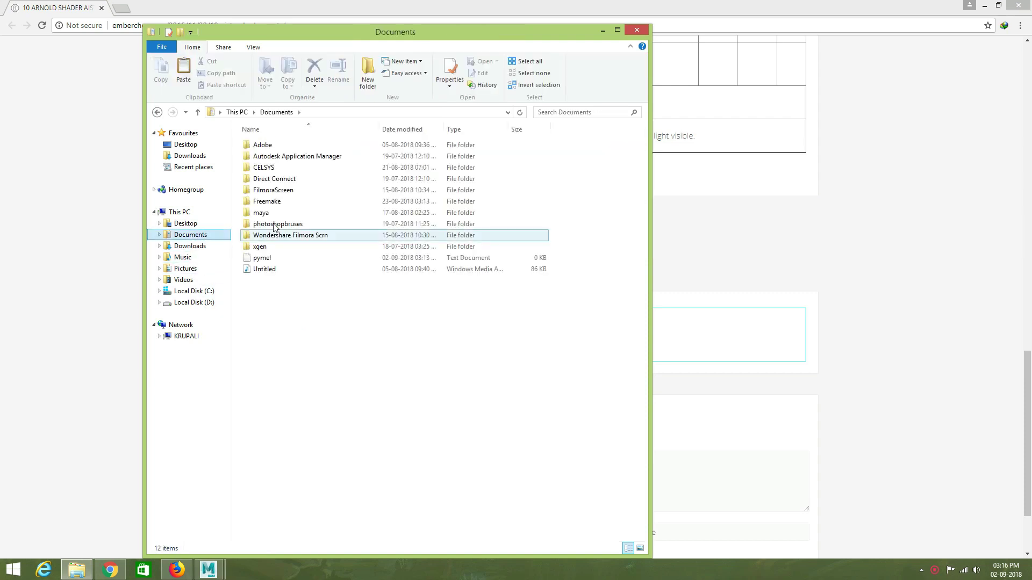
left_click(263, 213)
double_click(262, 213)
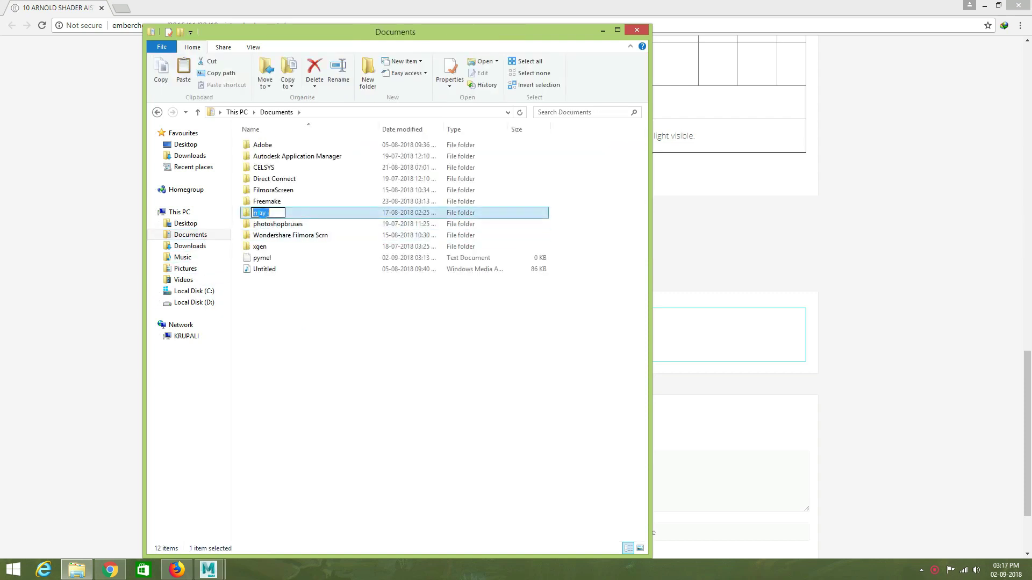
double_click(271, 156)
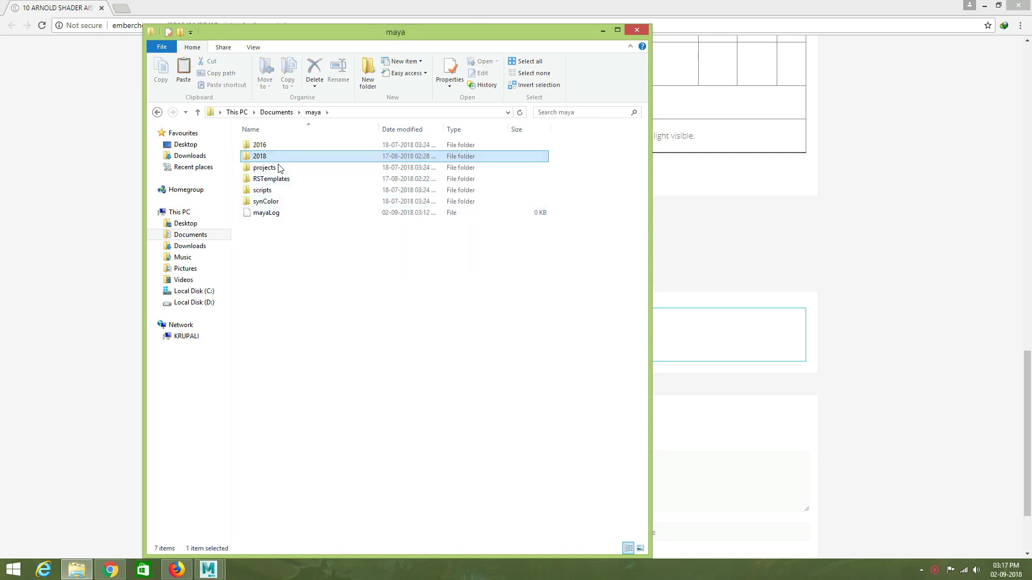
left_click(266, 156)
key("Return")
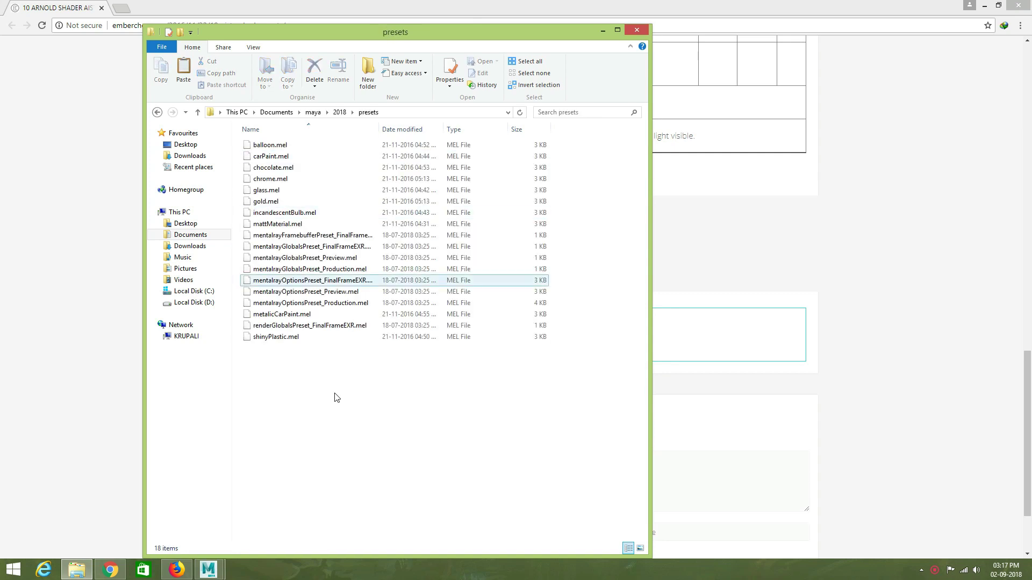
right_click(334, 393)
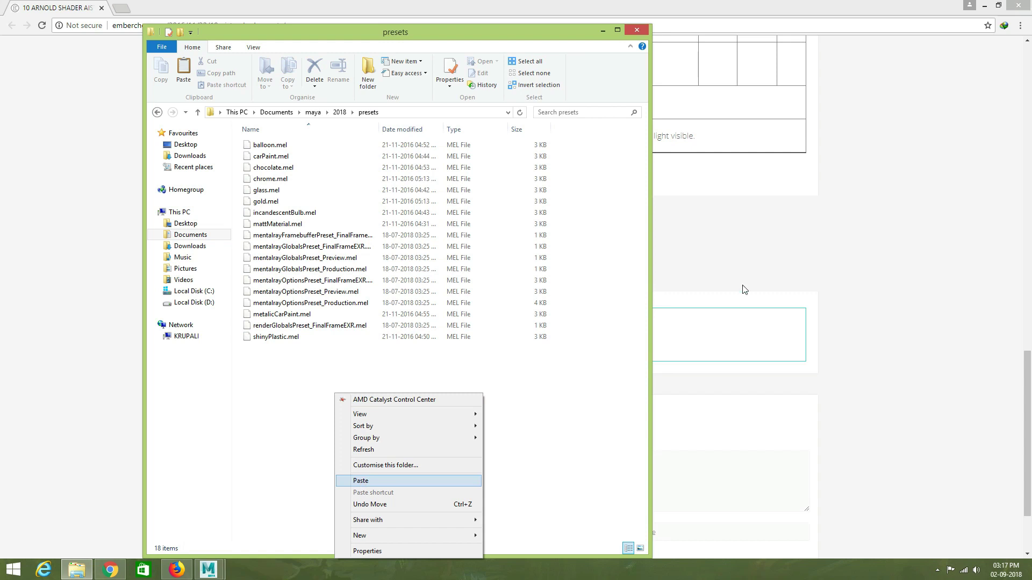
left_click(734, 237)
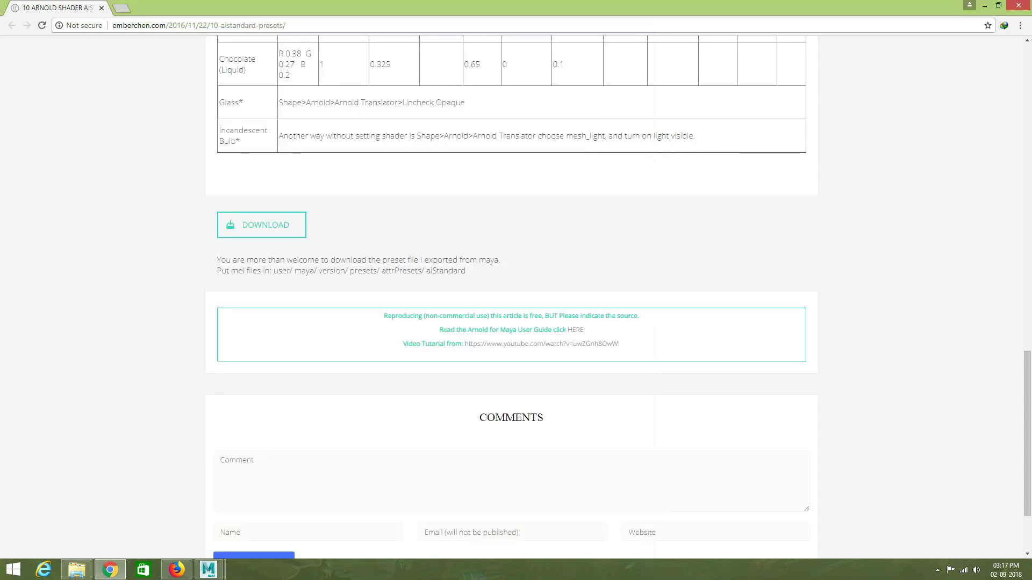
Switch from Chrome to the Autodesk Maya window.
left_click(210, 574)
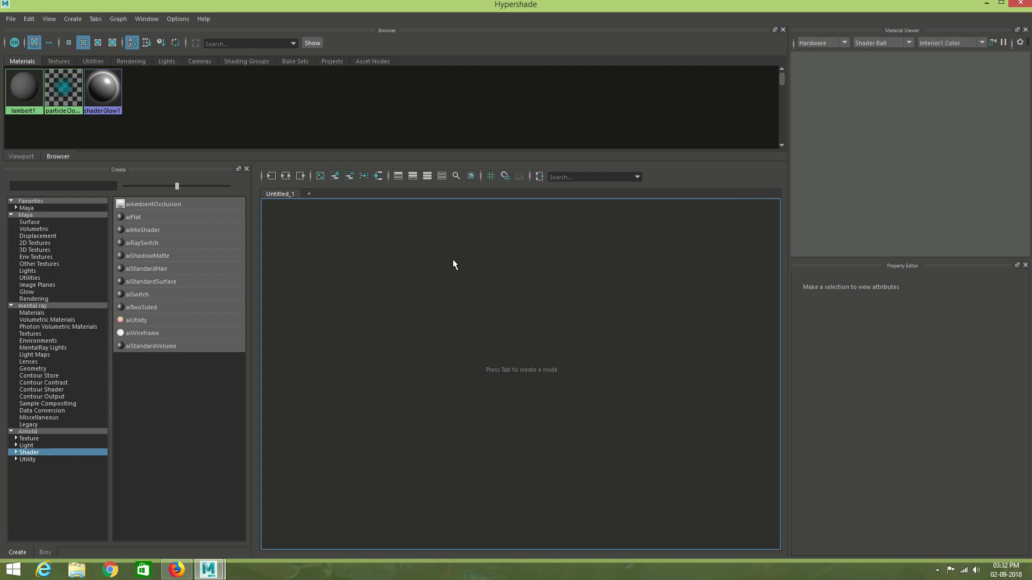
Add an aiStandardSurface1 node to the Hypershade graph and preview it with Arnold.
middle_click_drag(453, 259, 452, 259)
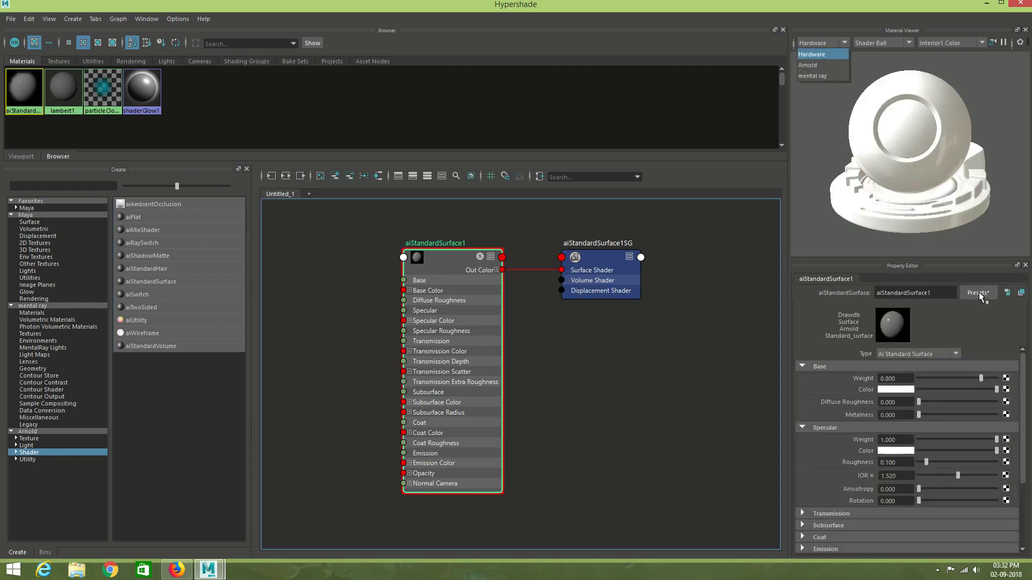
key("Return")
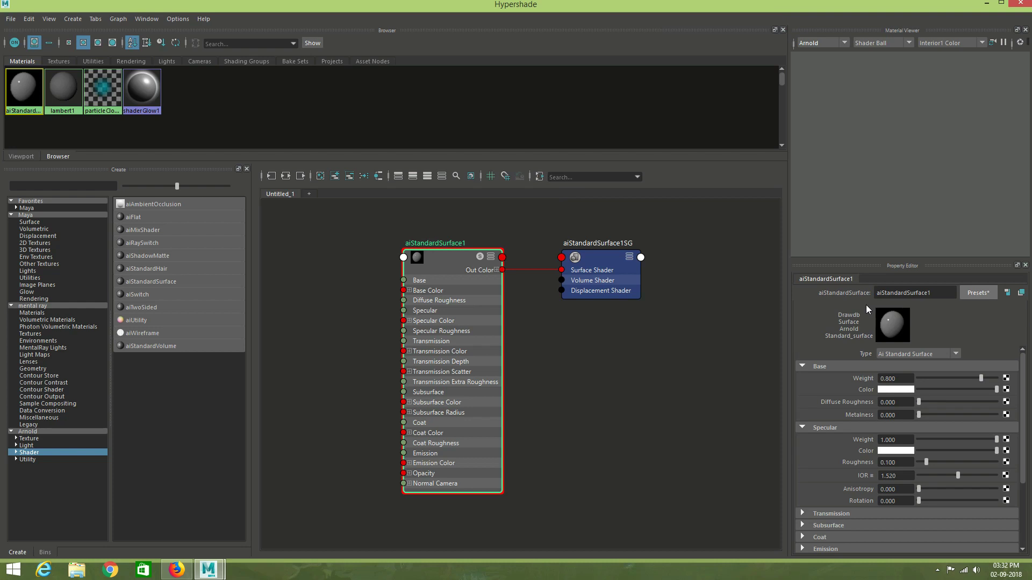
key("super+Down")
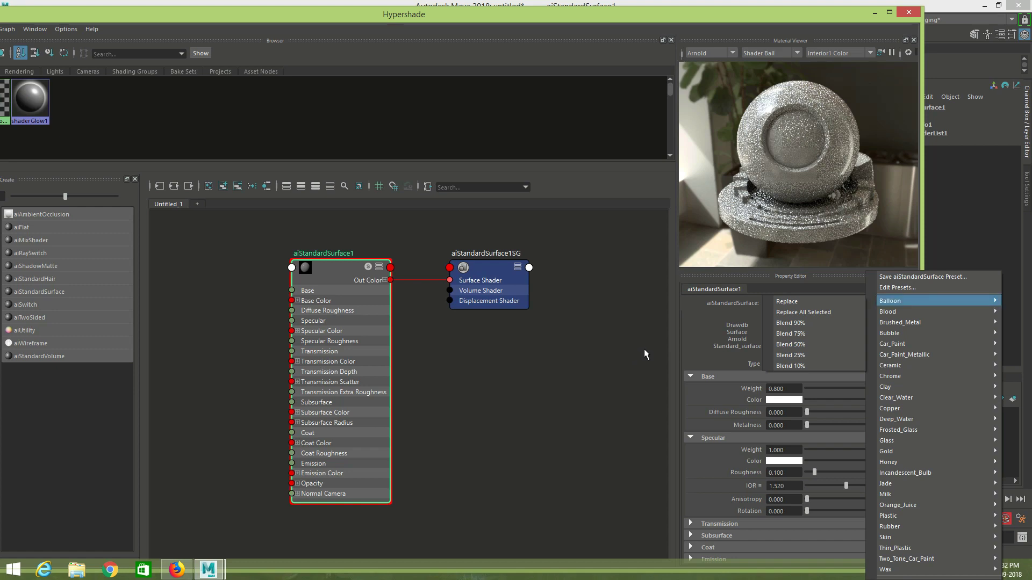
Replace aiStandardSurface1's settings with the Balloon preset, giving a glossy red preview.
key("Right")
key("Return")
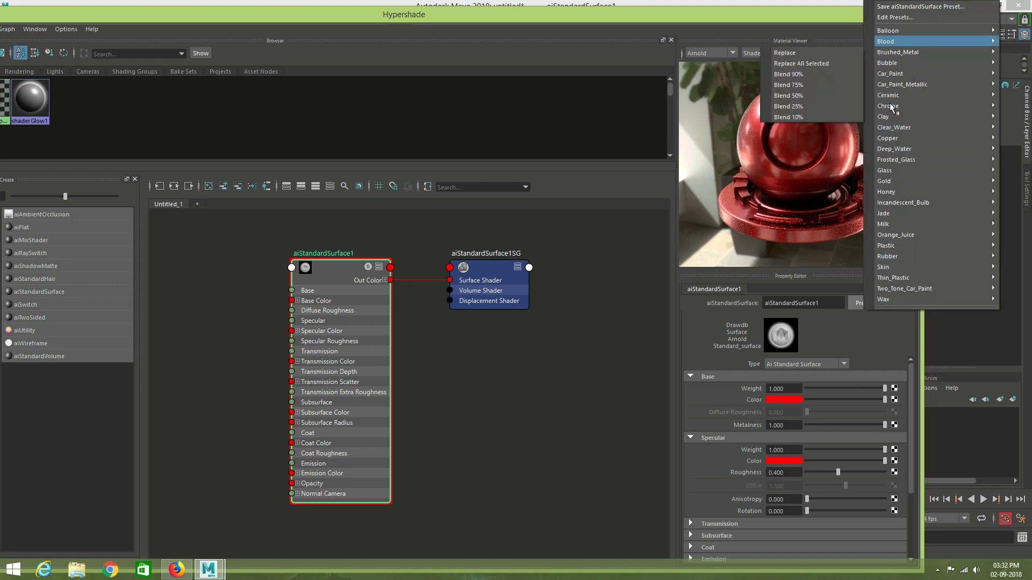
left_click(890, 105)
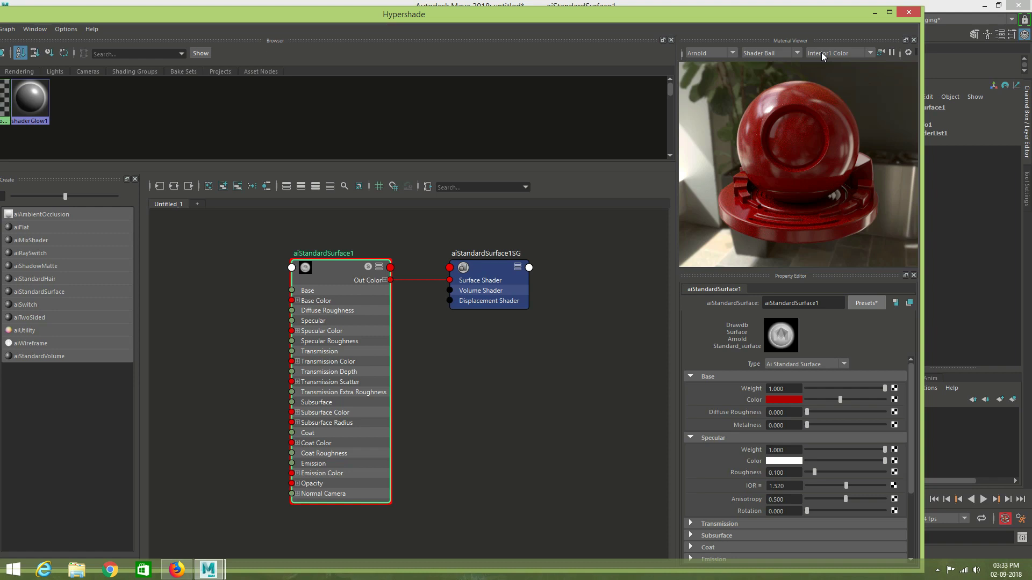
Try the Brushed_Metal preset, then another preset, on aiStandardSurface1.
left_click(865, 304)
mouse_move(894, 52)
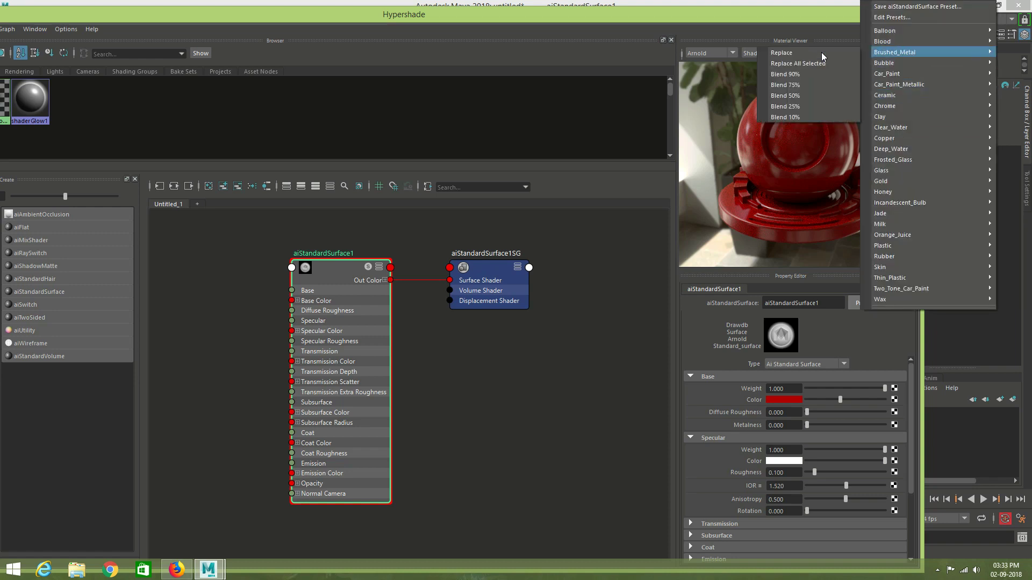
left_click(821, 53)
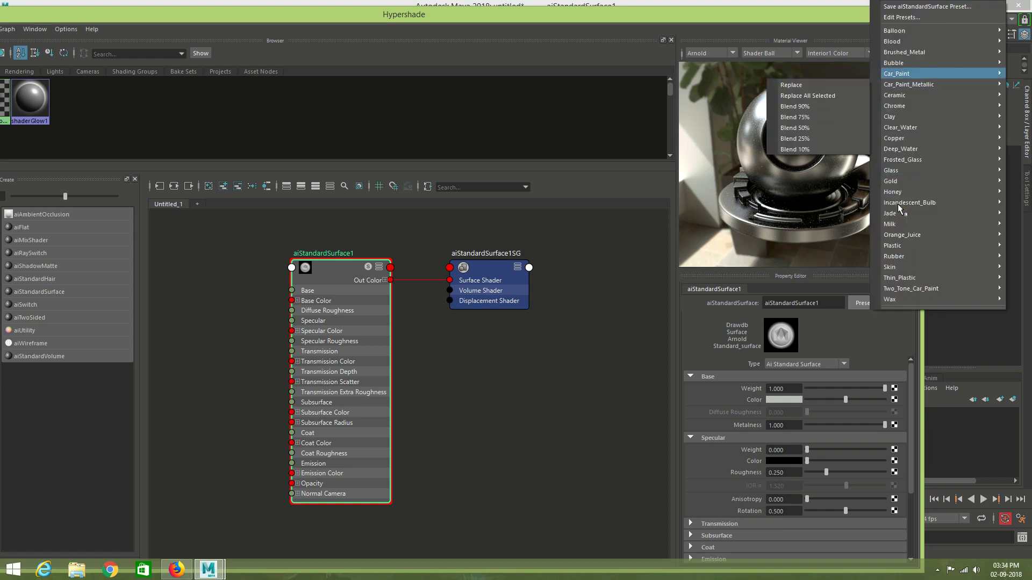
left_click(895, 236)
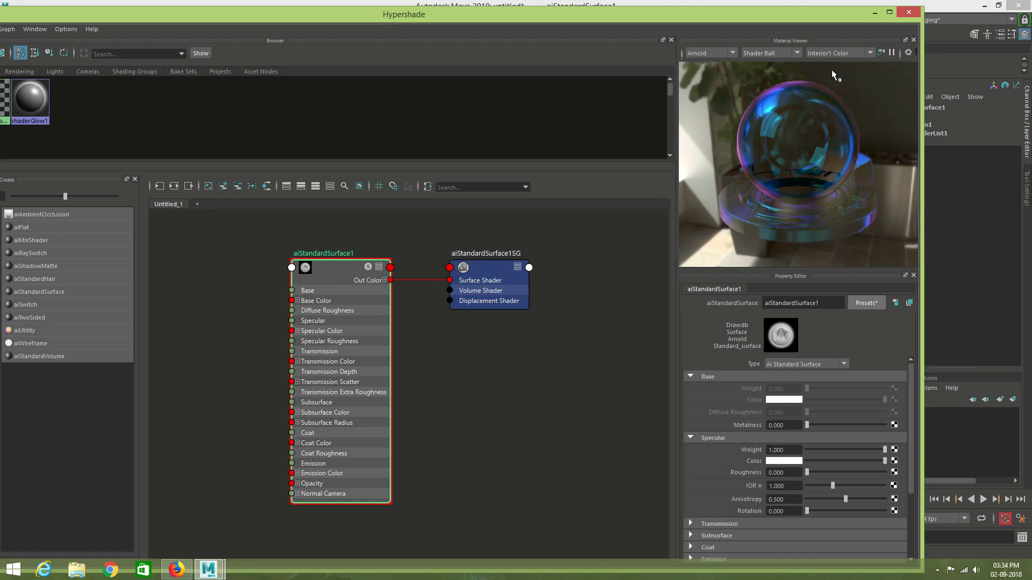
Replace the material's settings with the Car_Paint preset.
left_click(866, 303)
mouse_move(913, 83)
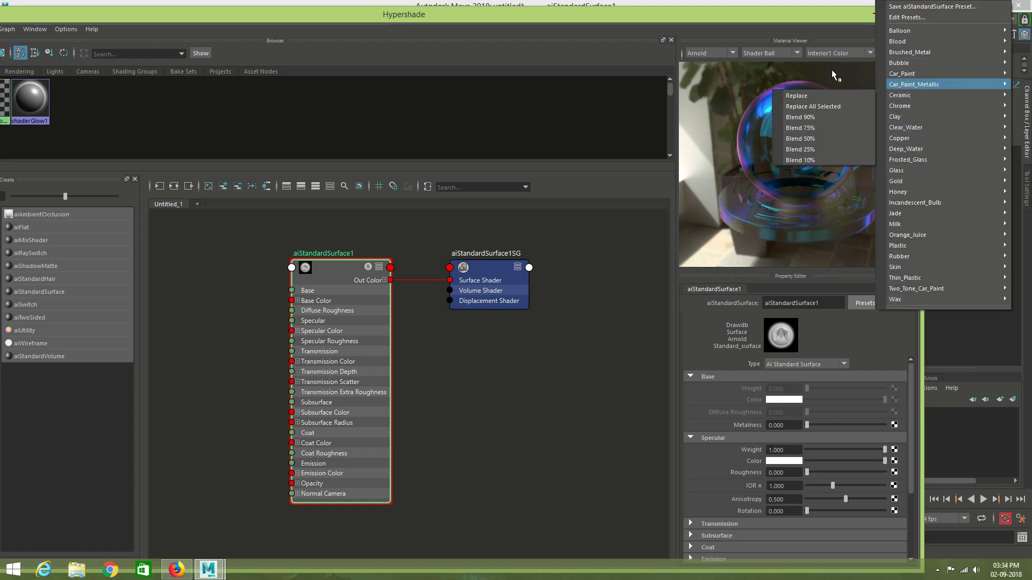
key("Up")
key("Right")
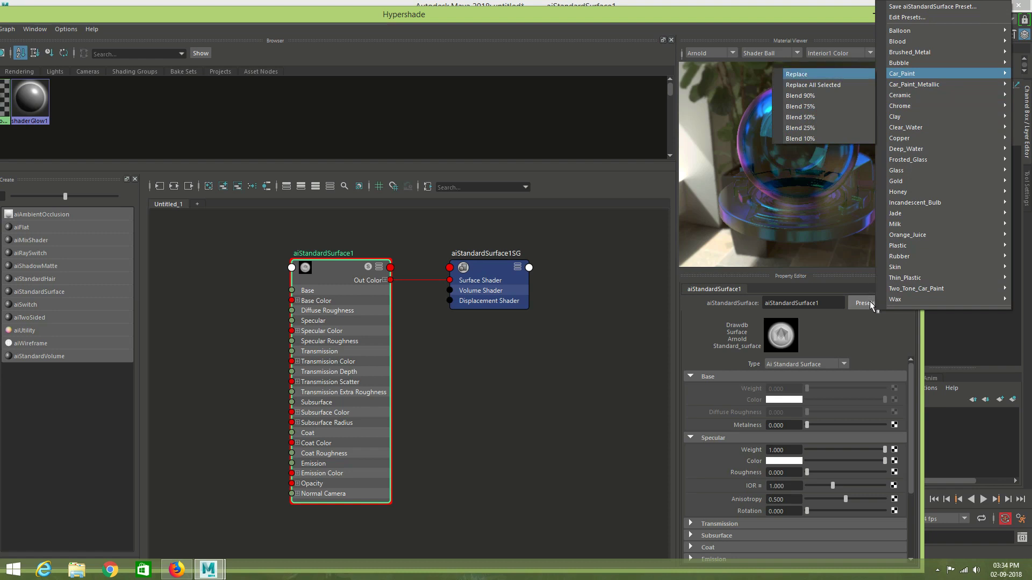
key("Return")
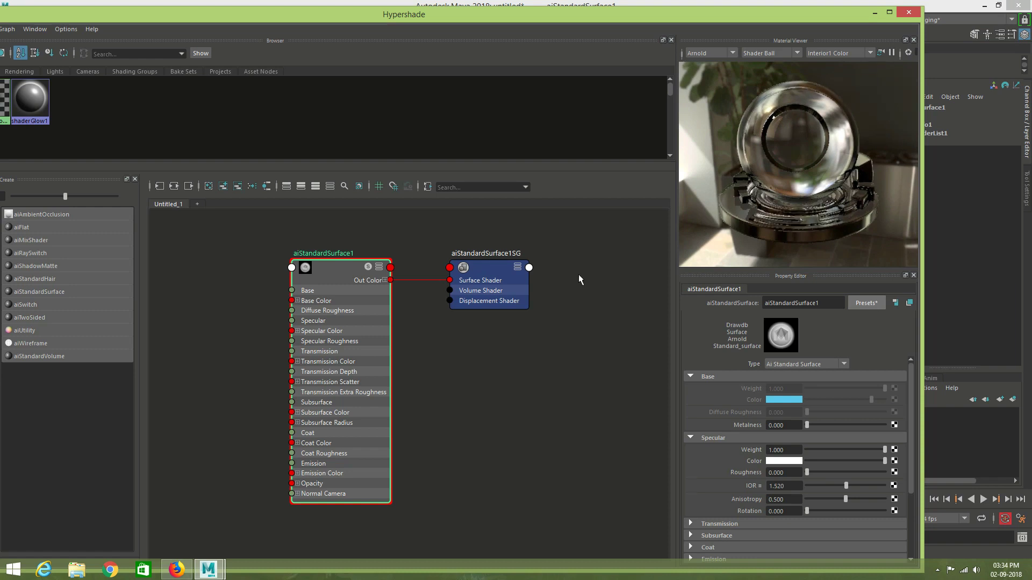
Try the Car_Paint_Metallic and Ceramic presets on aiStandardSurface1.
left_click(866, 302)
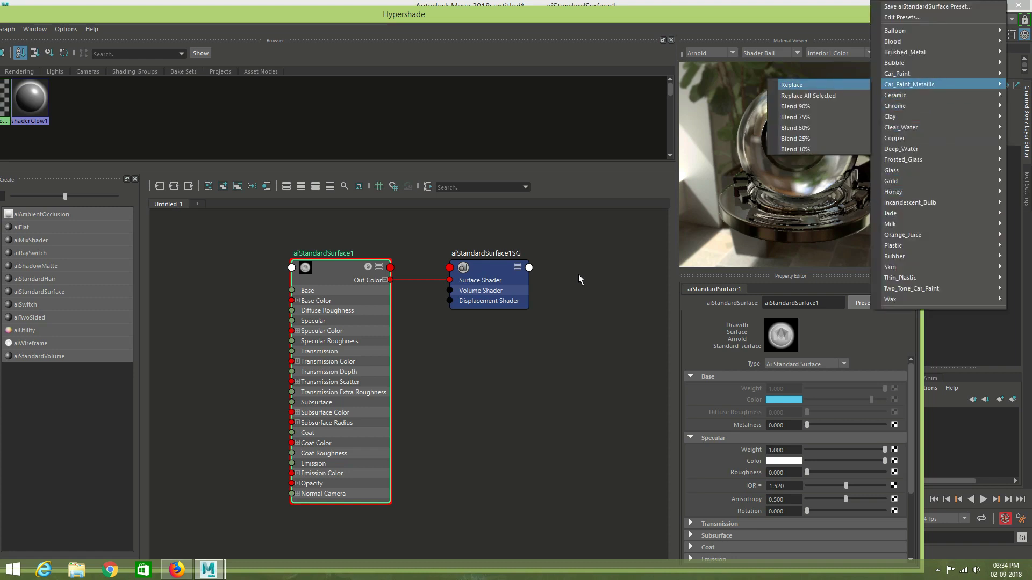
key("Return")
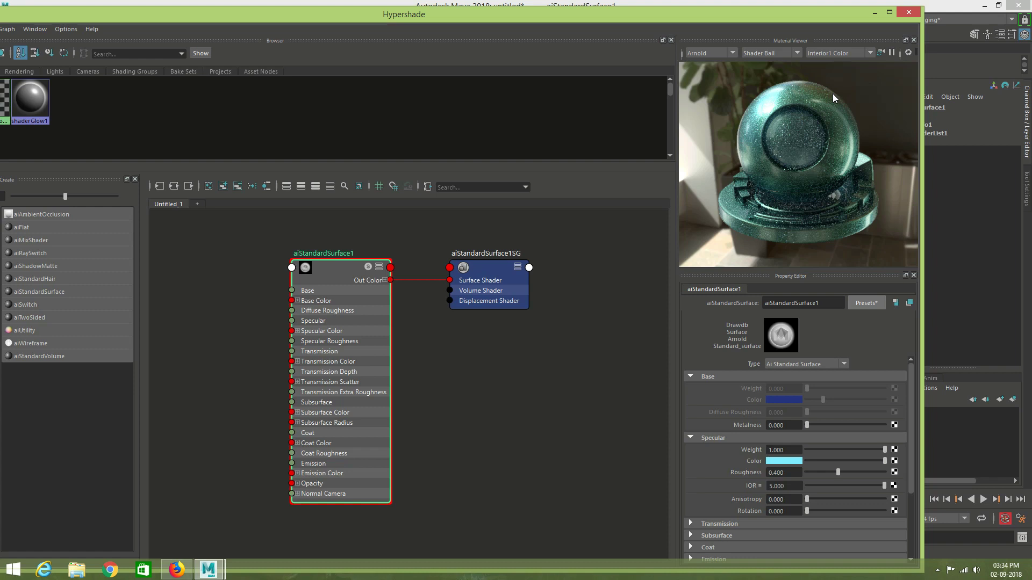
left_click(860, 301)
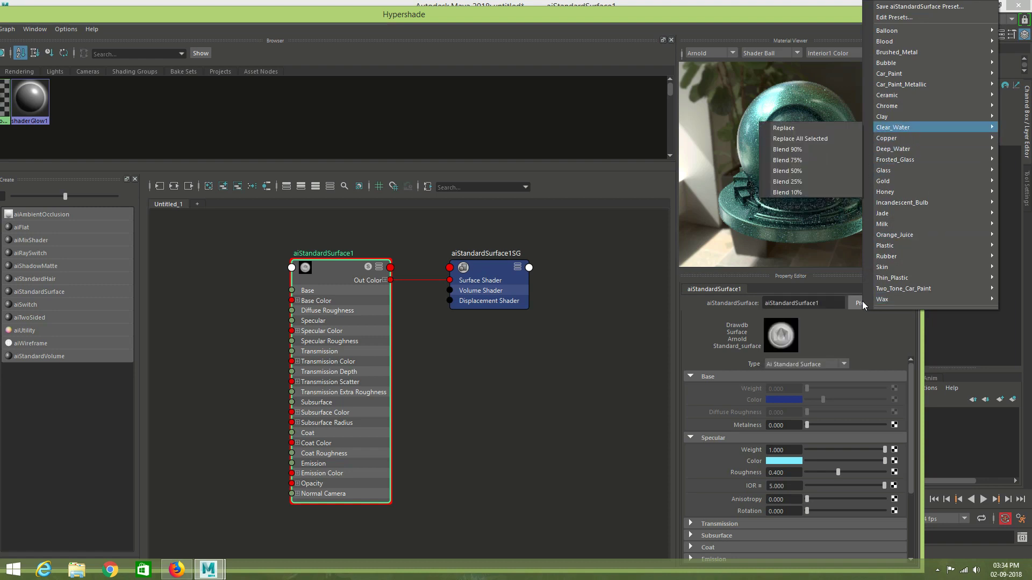
mouse_move(886, 95)
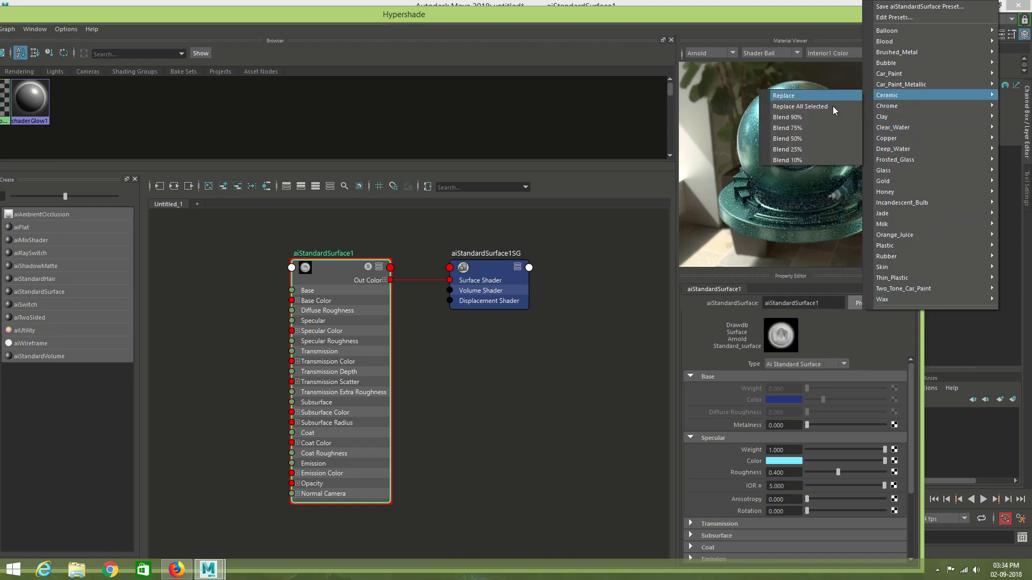
left_click(837, 105)
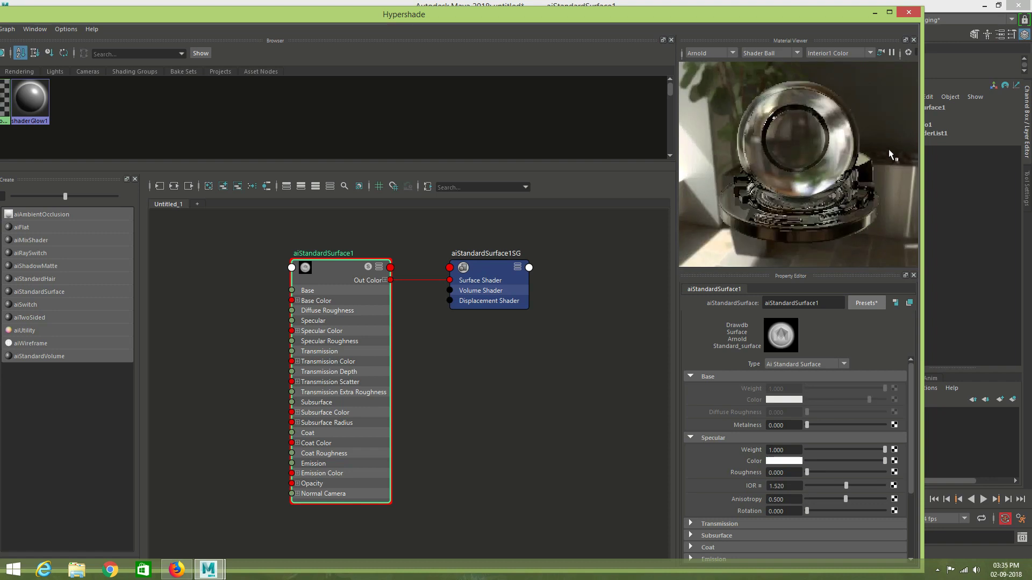
Try Clear_Water, then replace the material with the Clay preset.
left_click(866, 302)
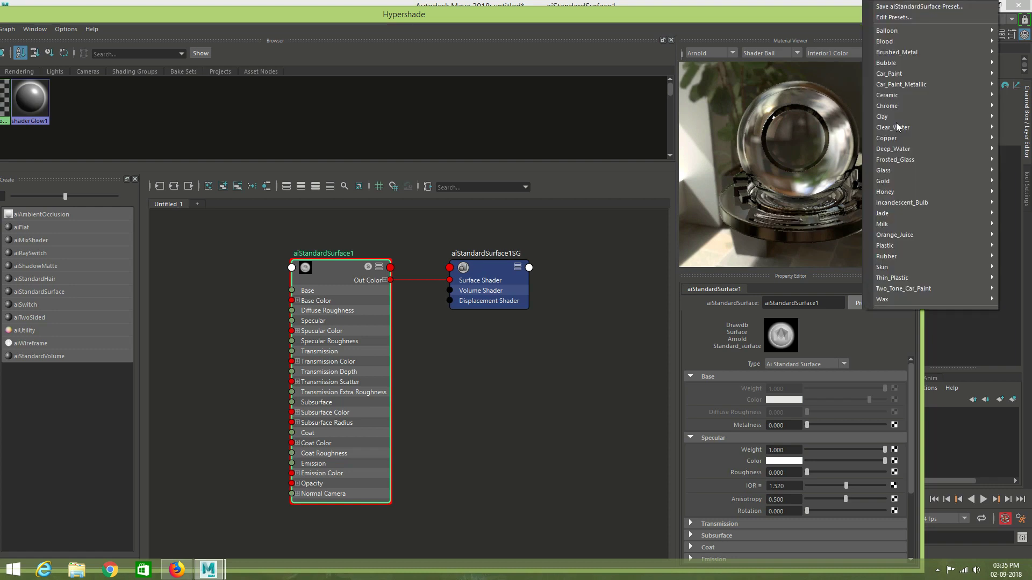
mouse_move(887, 116)
left_click(850, 118)
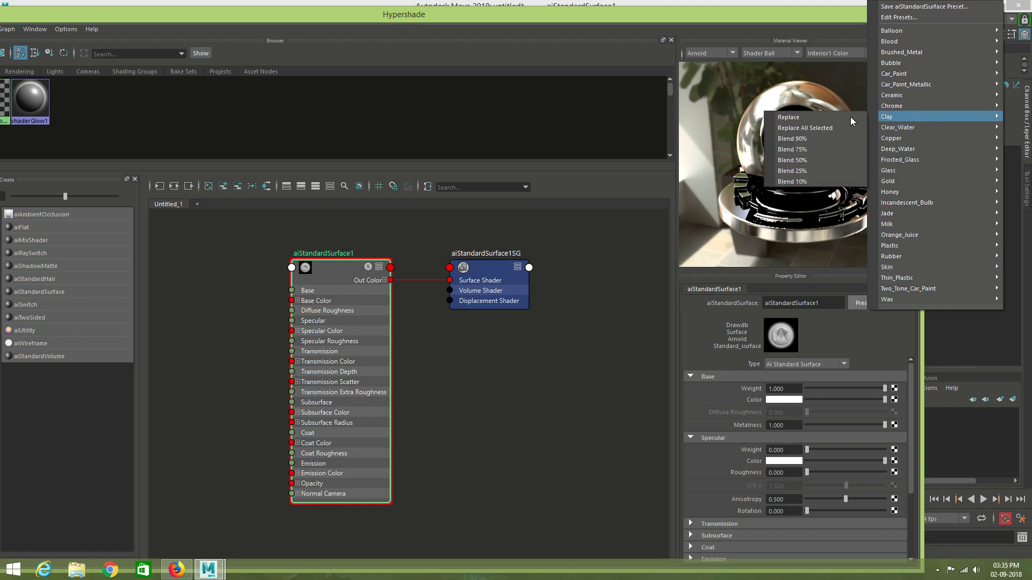
left_click(856, 155)
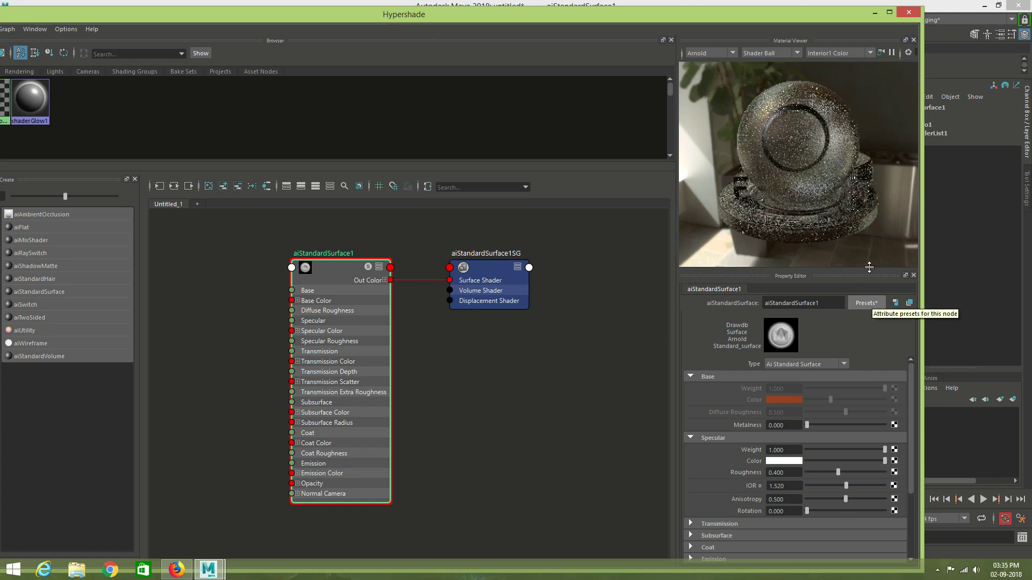
Replace aiStandardSurface1's settings with the Copper preset.
left_click(866, 302)
mouse_move(927, 298)
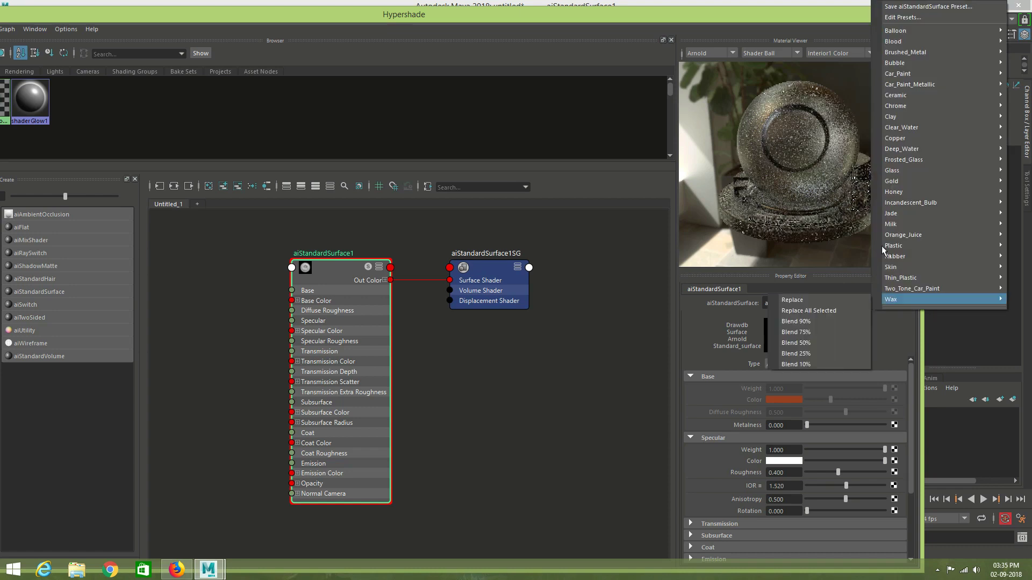
left_click(868, 285)
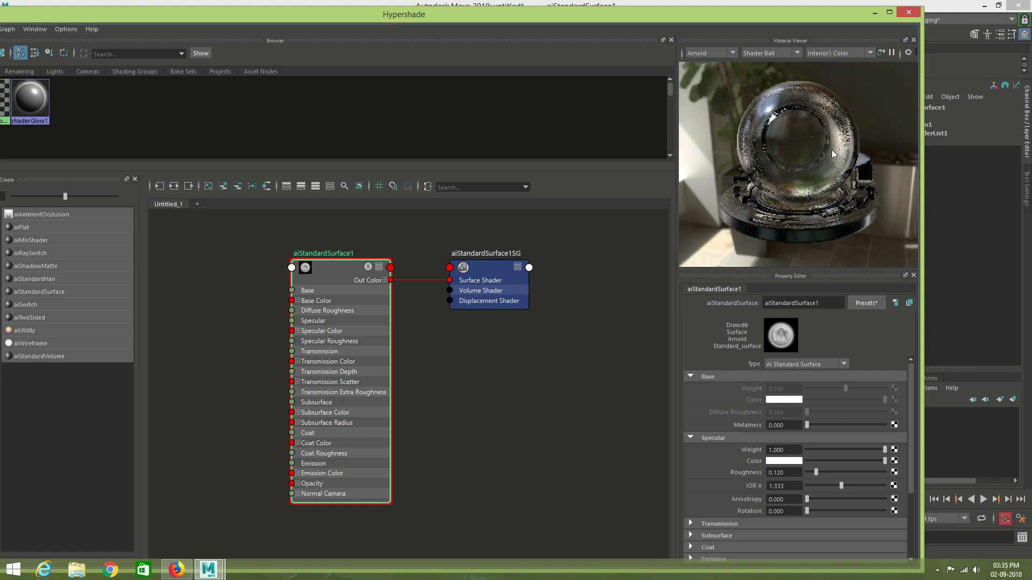
left_click(872, 303)
mouse_move(891, 138)
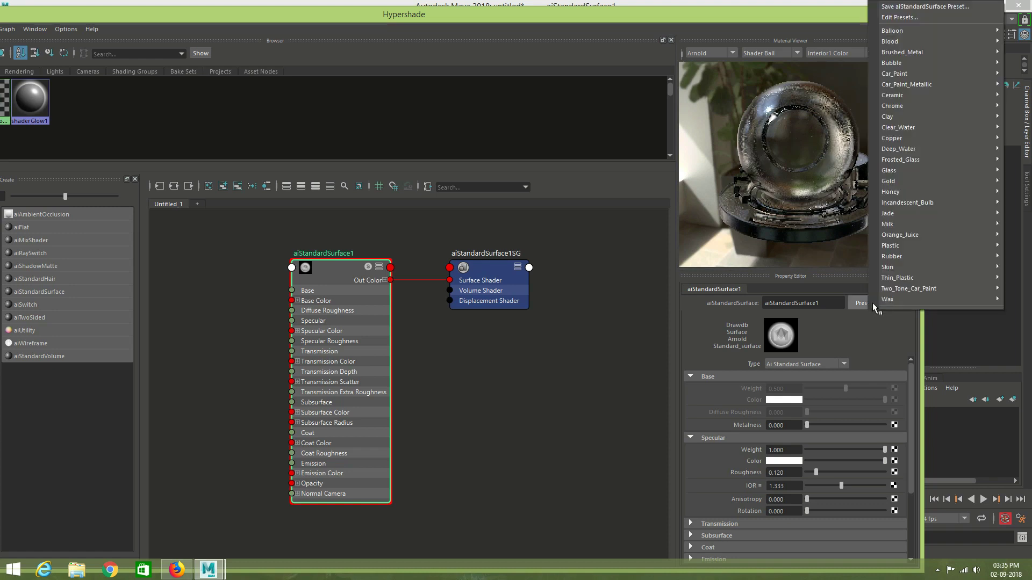
key("Right")
key("Return")
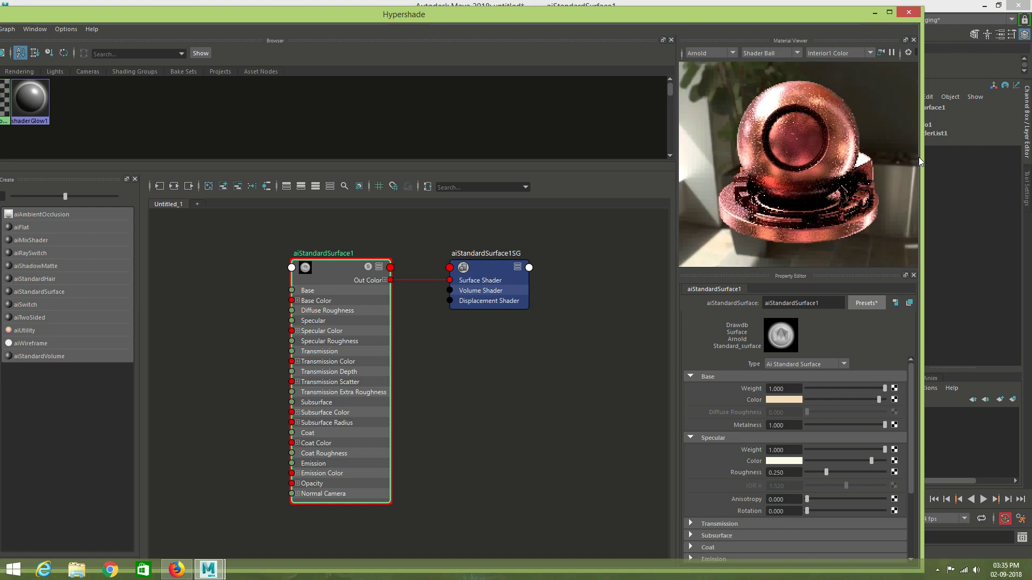
Apply the Deep_Water preset to the material.
key("space")
key("Up")
key("Up")
key("Up")
key("Up")
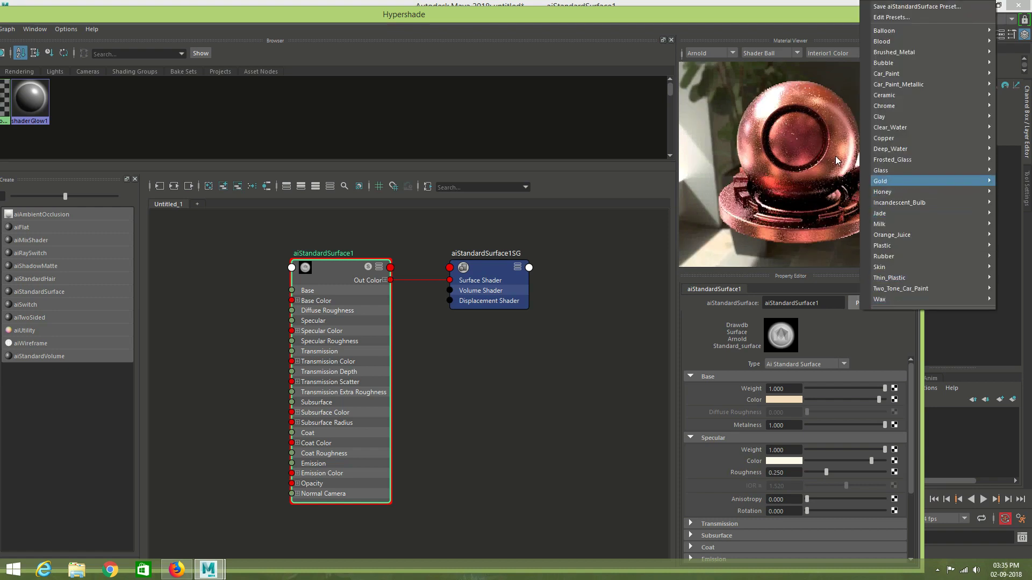
key("Up")
key("Up")
key("Up")
key("Right")
key("Return")
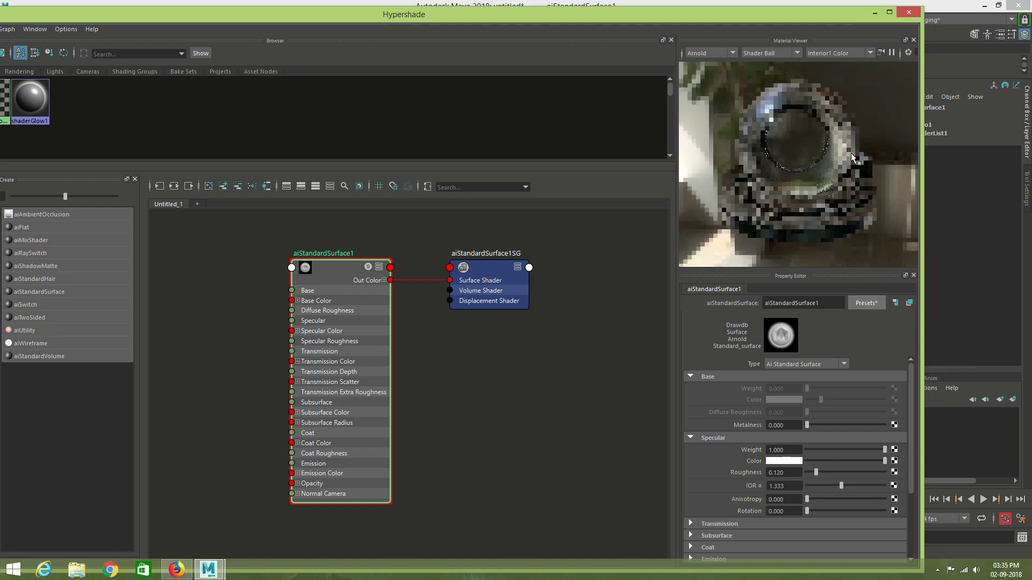
Apply the Frosted_Glass preset to the material.
key("space")
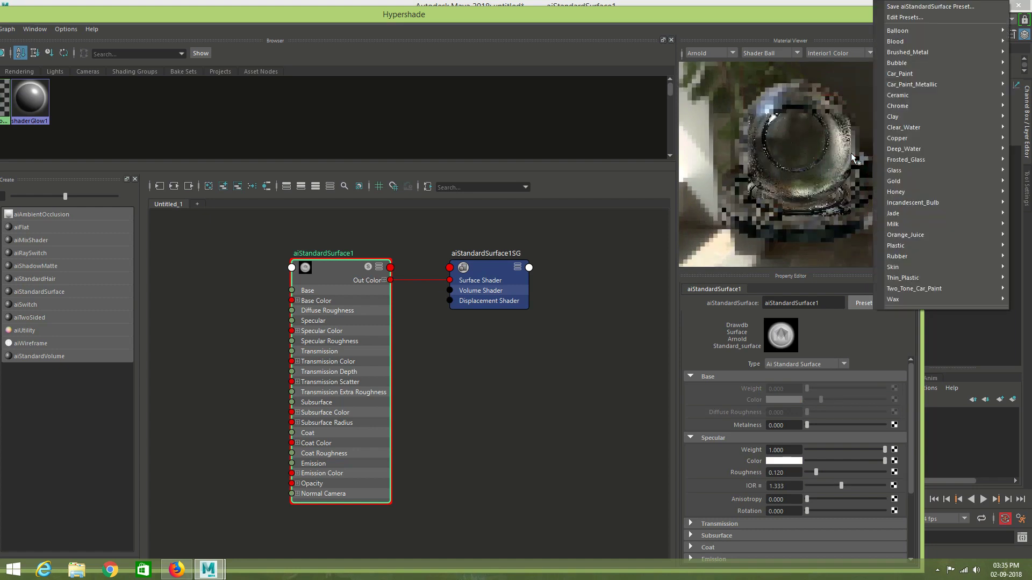
key("r")
key("f")
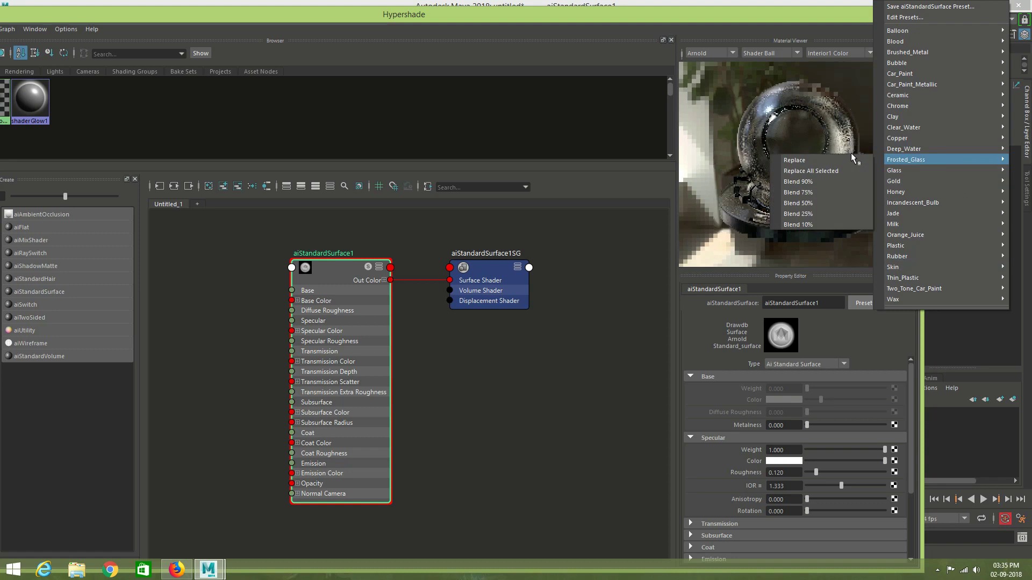
key("Right")
key("Return")
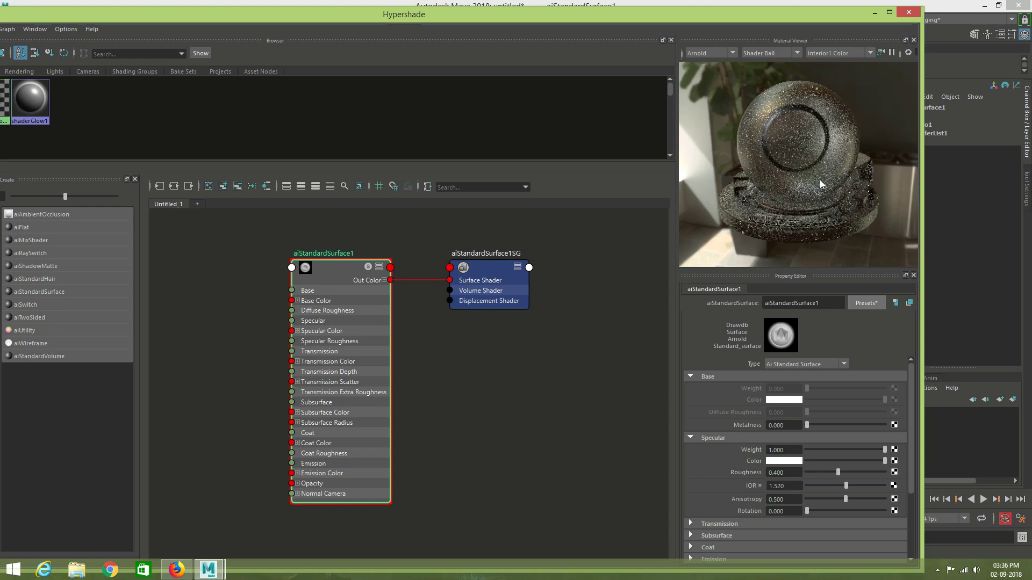
Try the Glass preset, then the Gold preset, on the material.
left_click(871, 302)
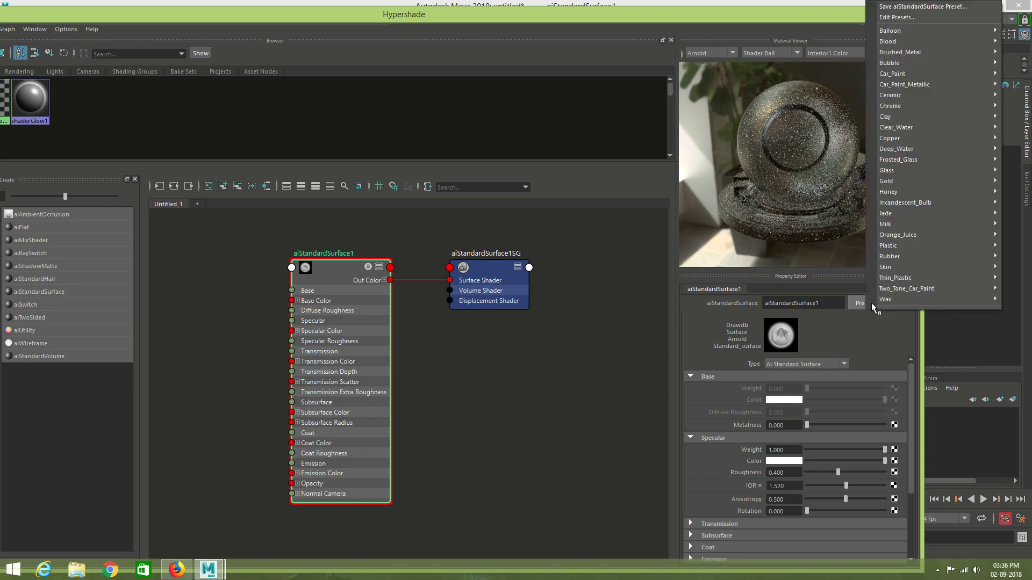
key("Right")
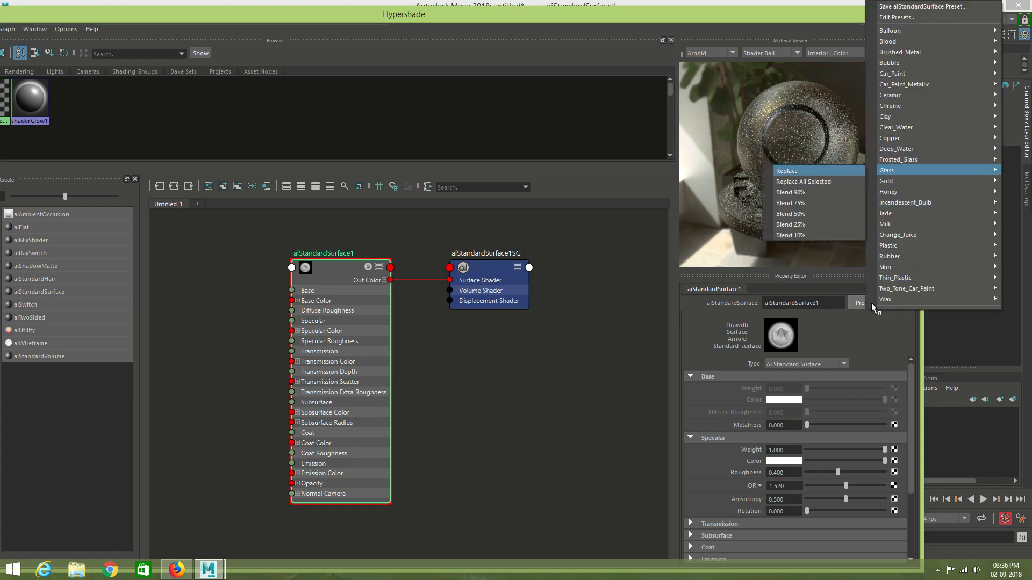
key("Return")
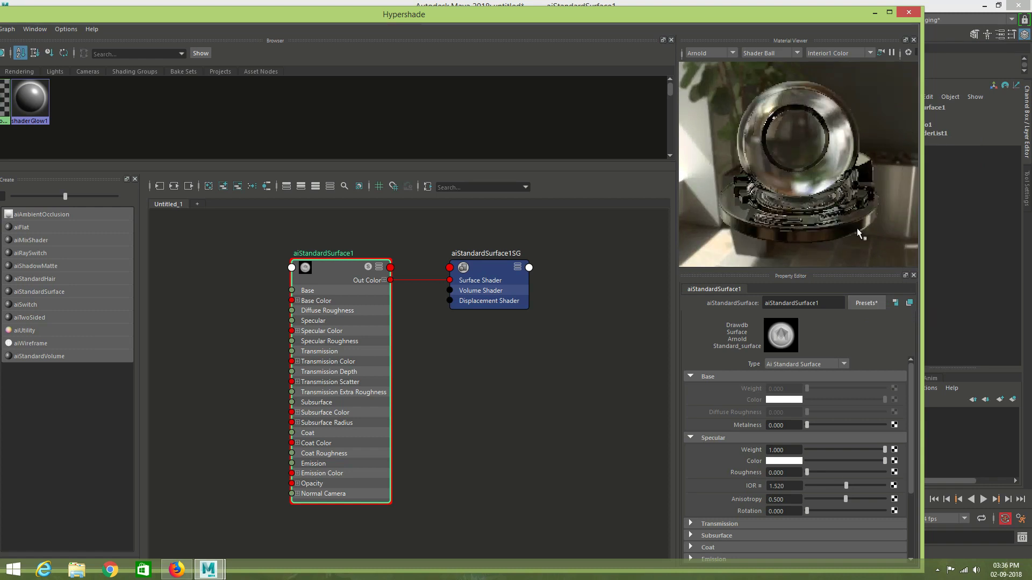
left_click(866, 303)
key("Right")
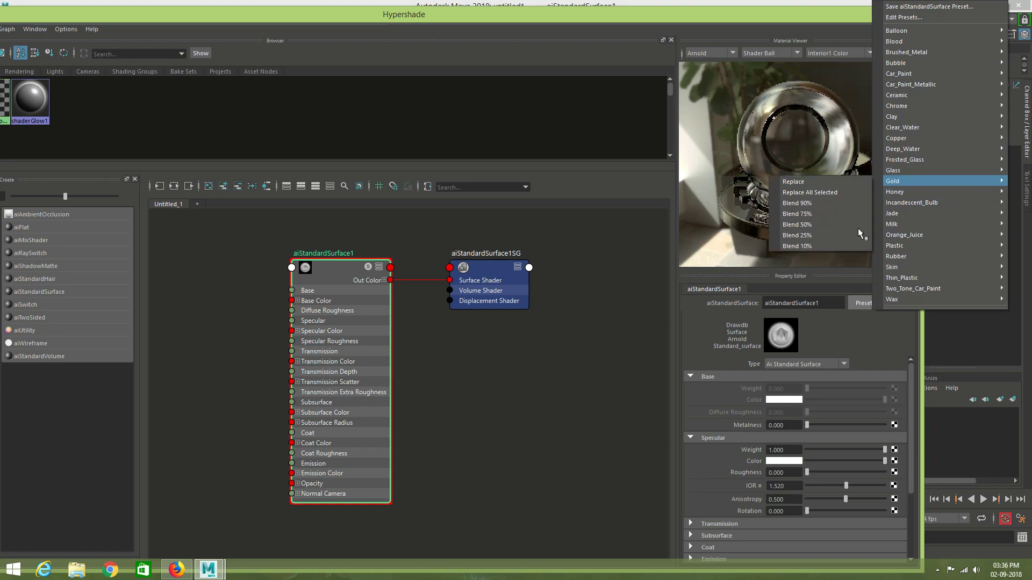
key("Return")
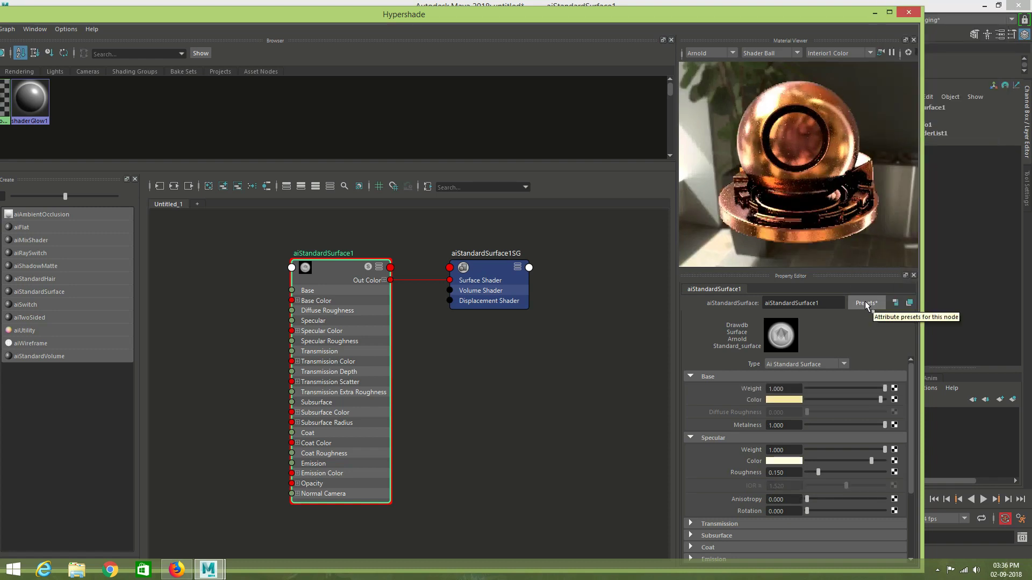
Try the Honey and Incandescent_Bulb presets on the material.
left_click(865, 303)
mouse_move(894, 192)
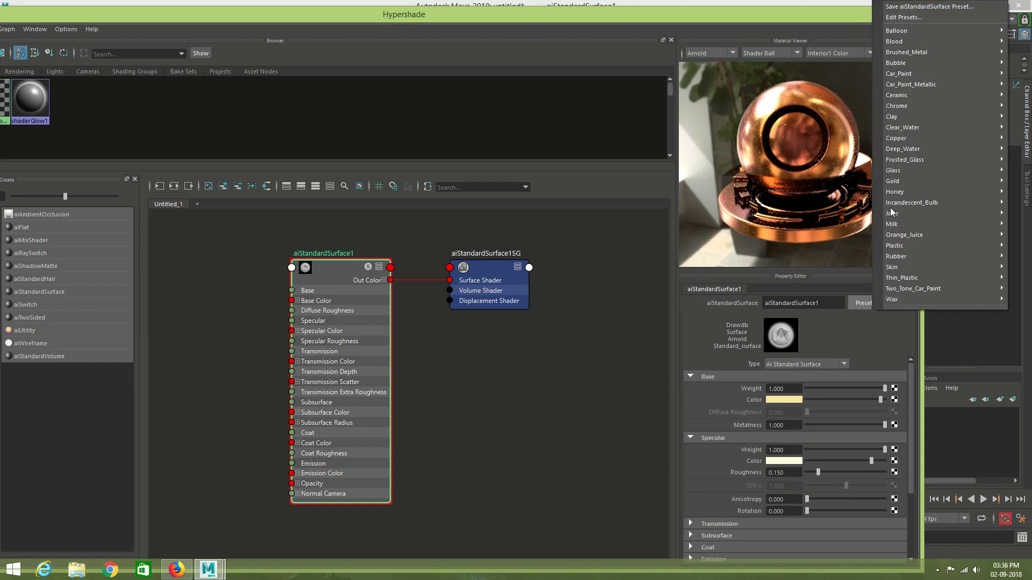
left_click(839, 204)
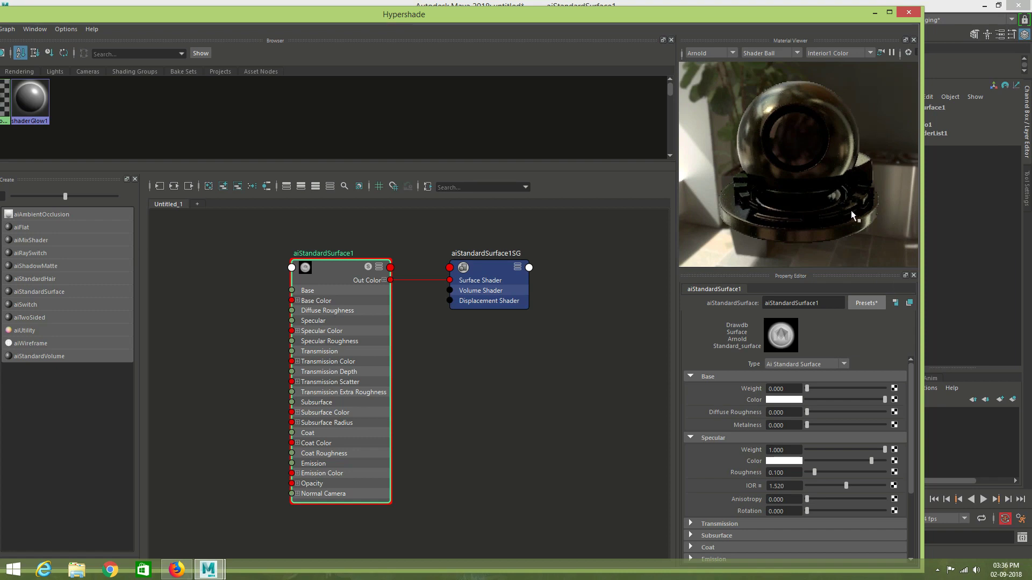
left_click(865, 301)
mouse_move(865, 302)
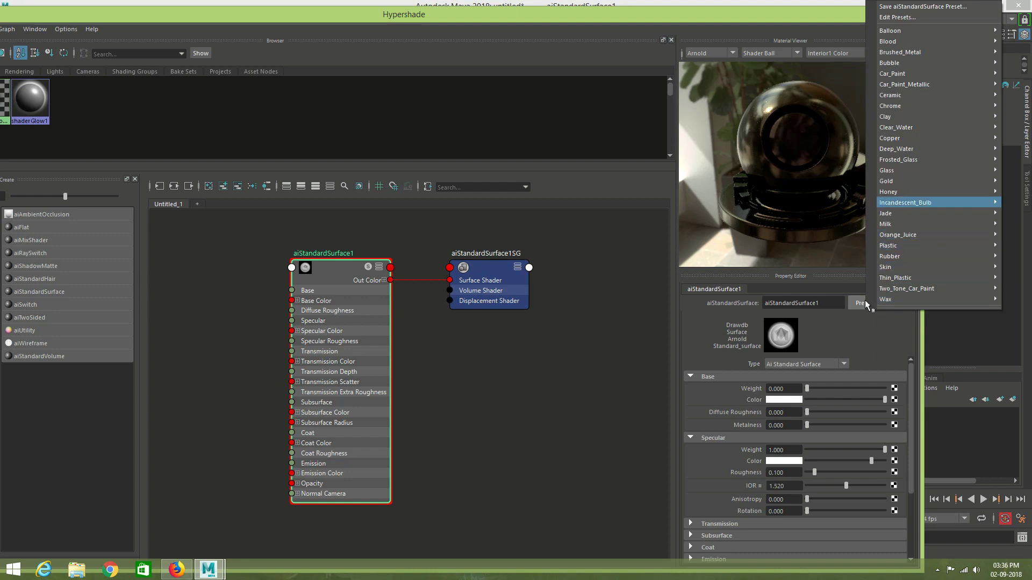
left_click(850, 225)
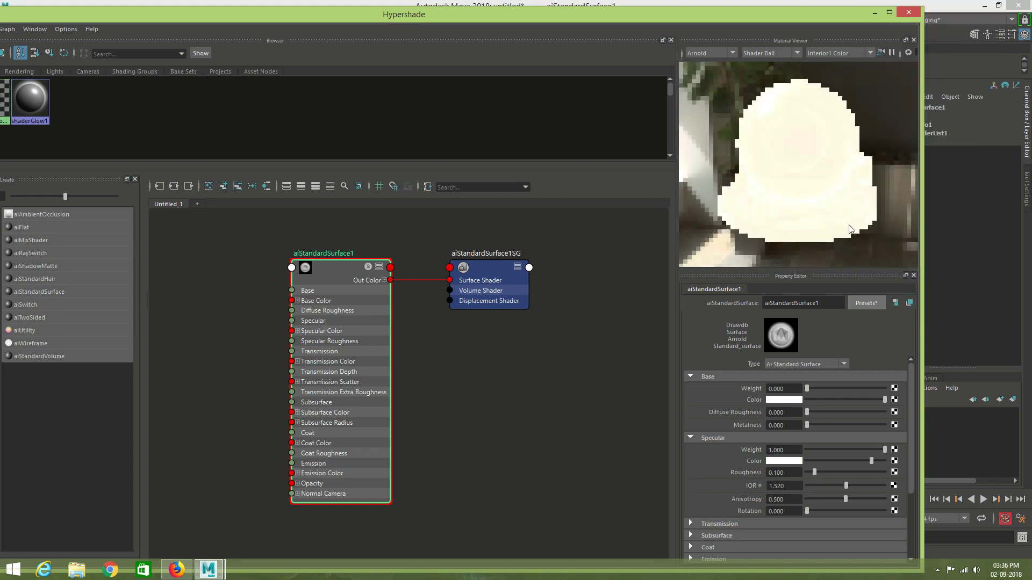
Apply the Jade preset to the material.
left_click(868, 304)
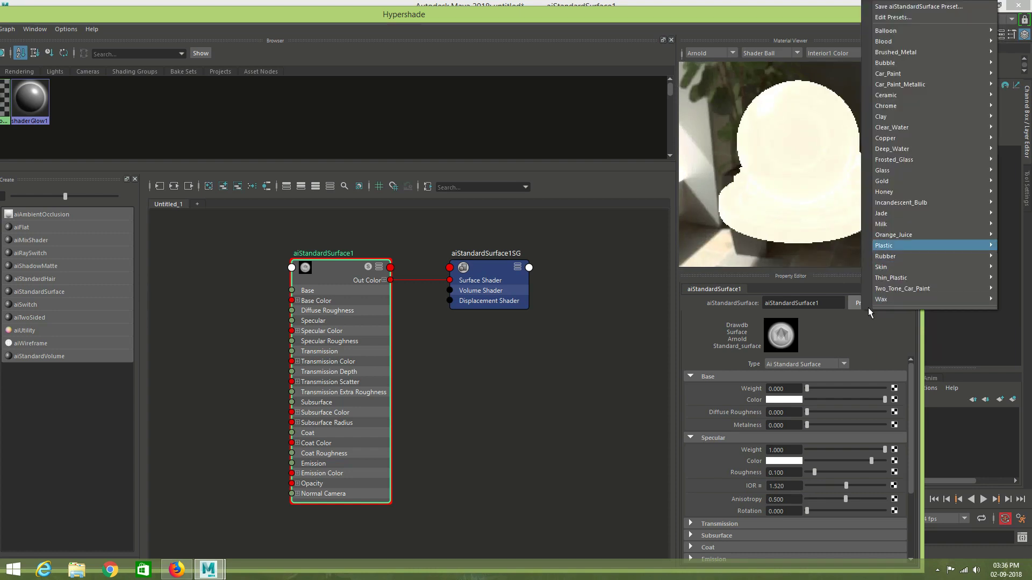
key("Down")
key("Right")
key("Return")
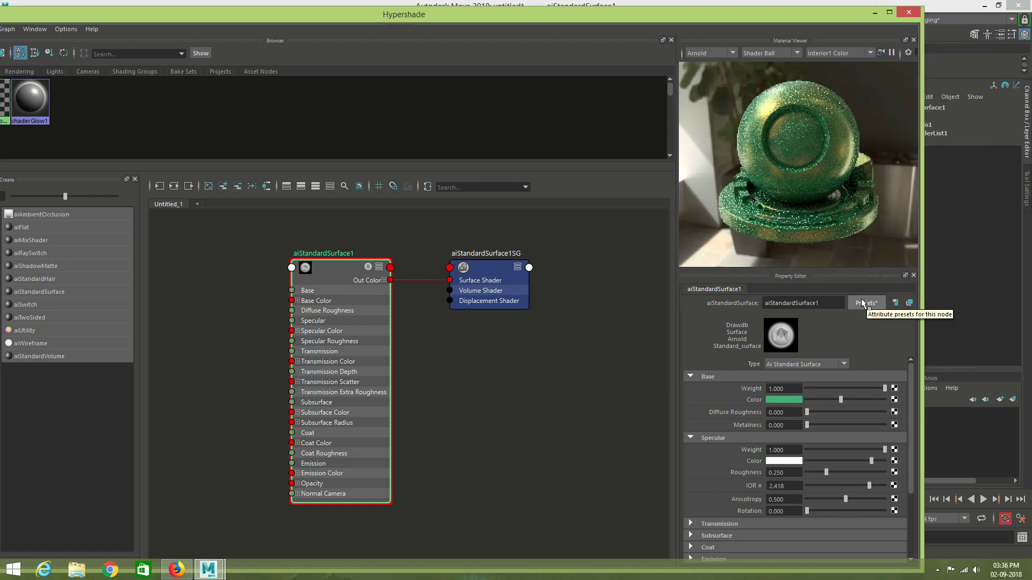
Apply the white glossy preset with specular roughness 0.150 and IOR 1.520.
left_click(862, 298)
mouse_move(935, 224)
key("Up")
key("Up")
key("Right")
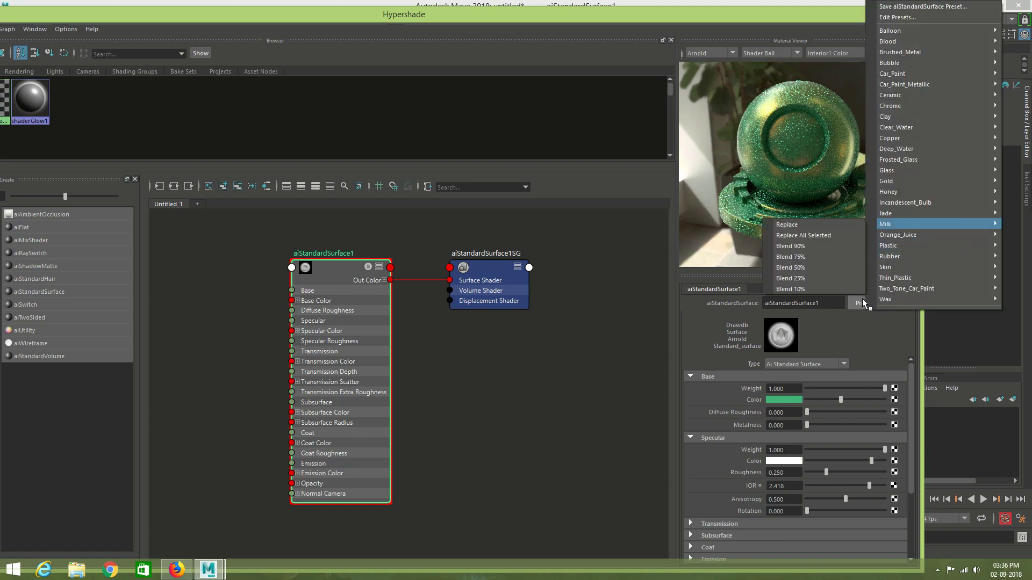
key("Return")
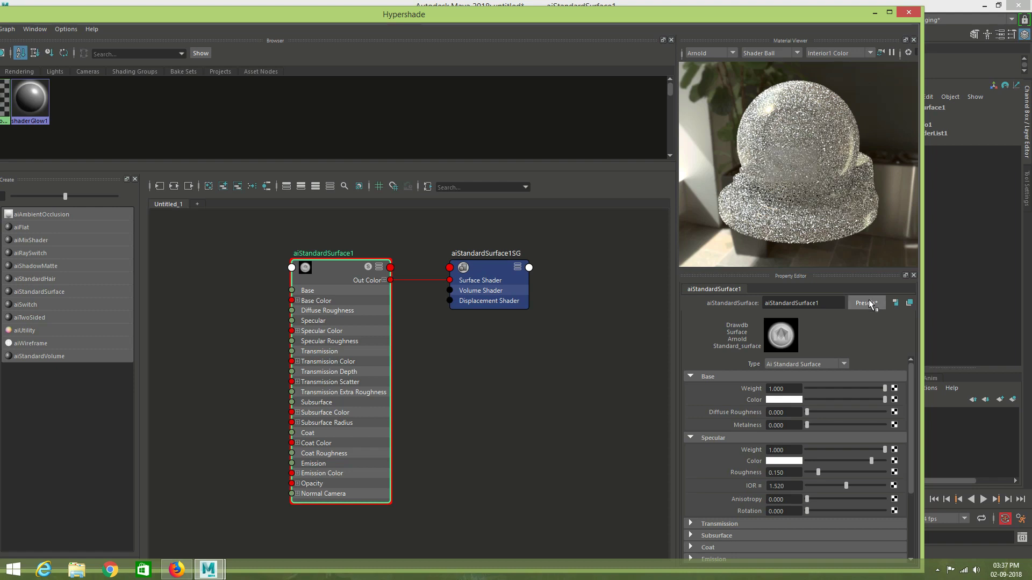
Try the Orange_Juice and Plastic presets on aiStandardSurface1.
left_click(870, 304)
mouse_move(898, 234)
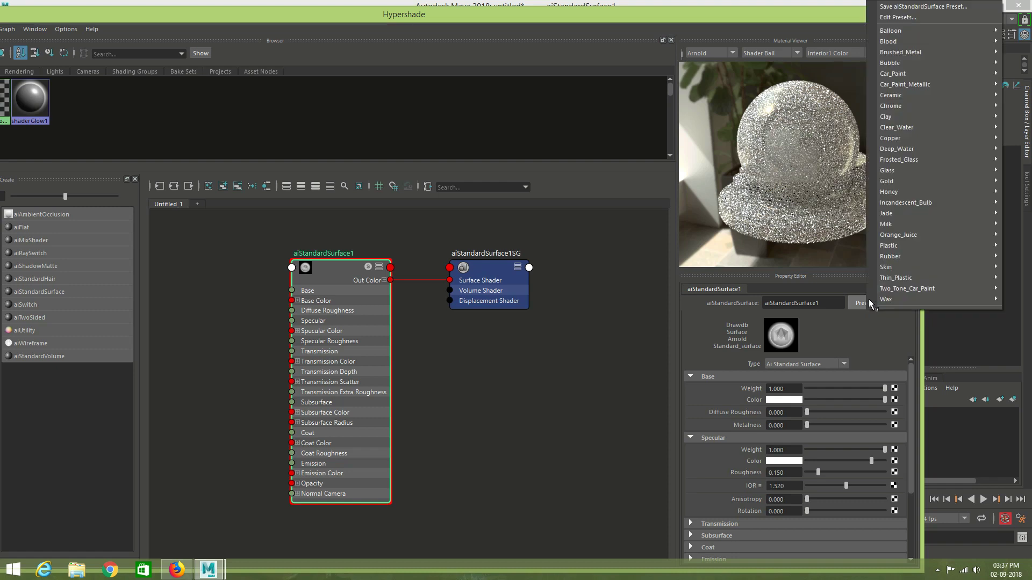
left_click(788, 235)
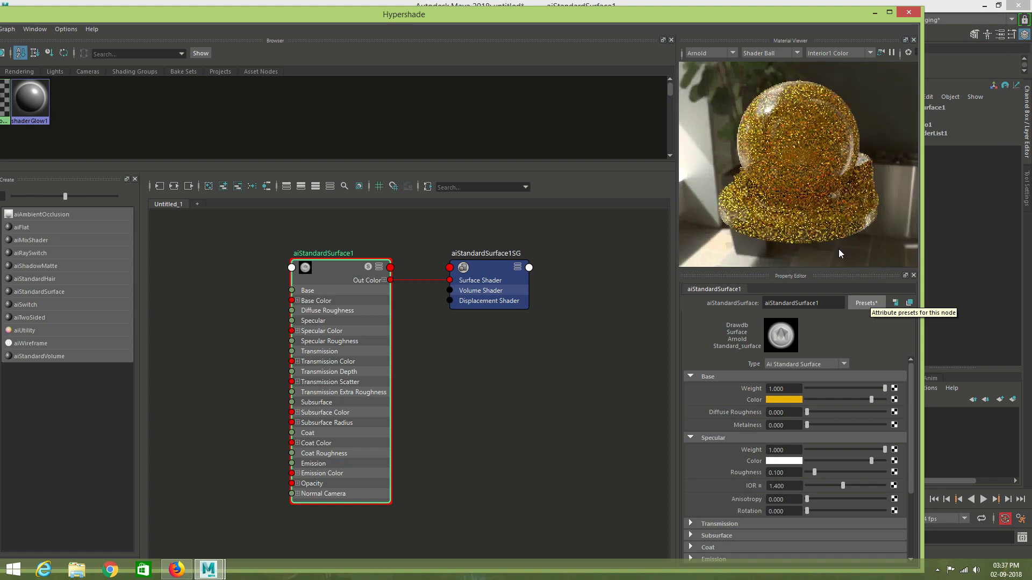
left_click(860, 303)
mouse_move(927, 245)
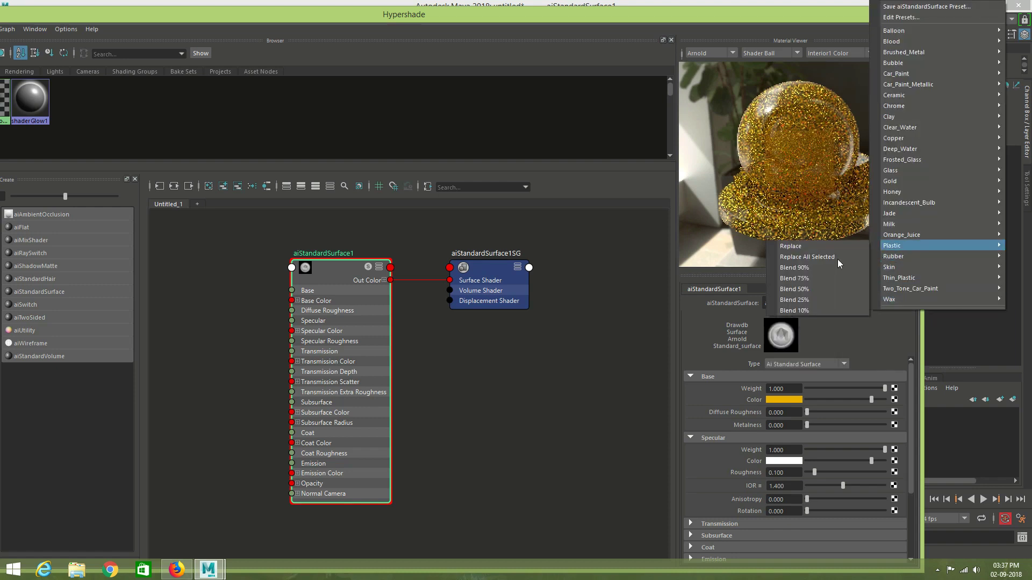
left_click(833, 257)
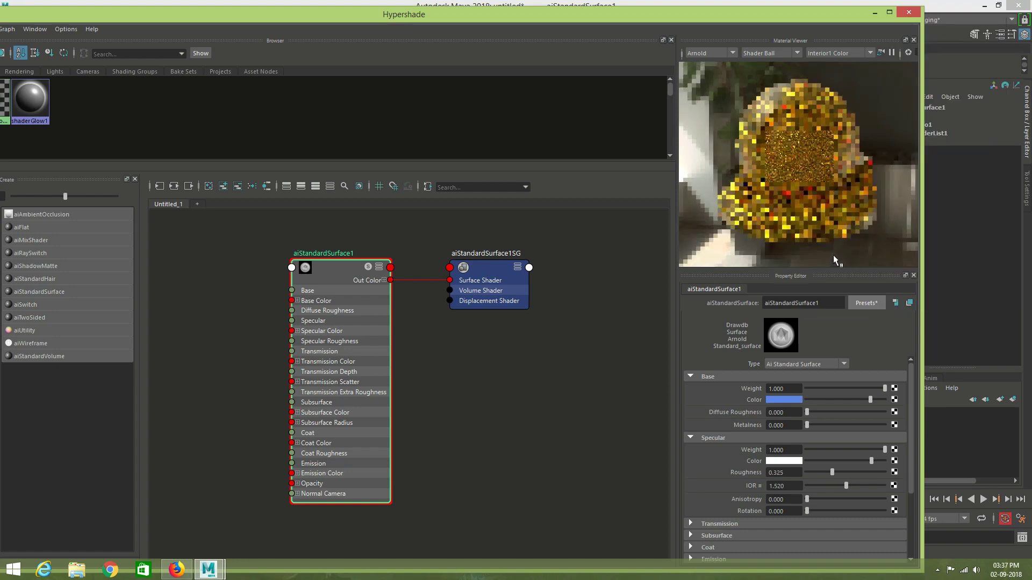
Try the Rubber and Thin_Plastic presets on the material.
left_click(850, 297)
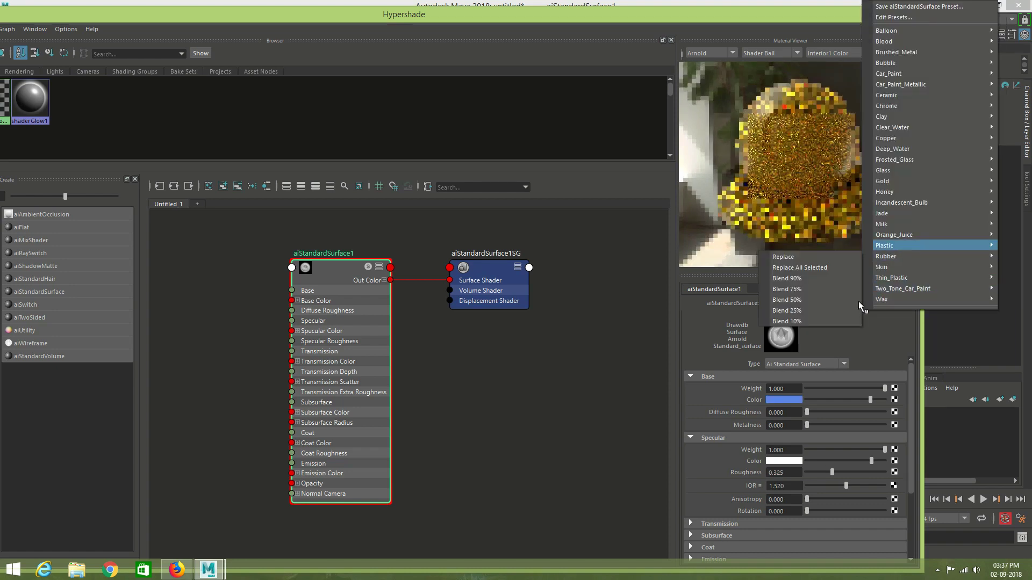
left_click(859, 302)
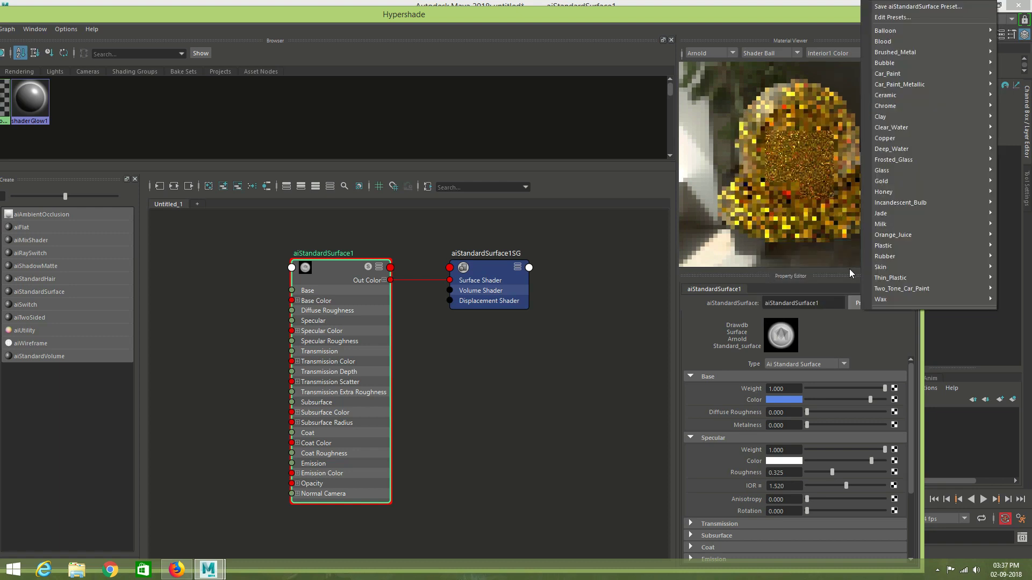
left_click(866, 278)
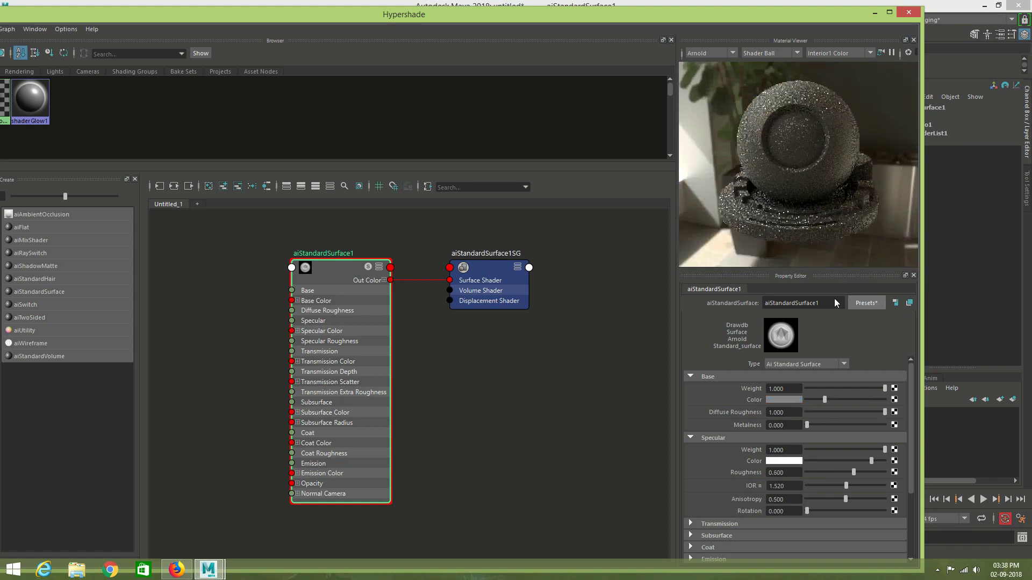
left_click(862, 304)
mouse_move(927, 266)
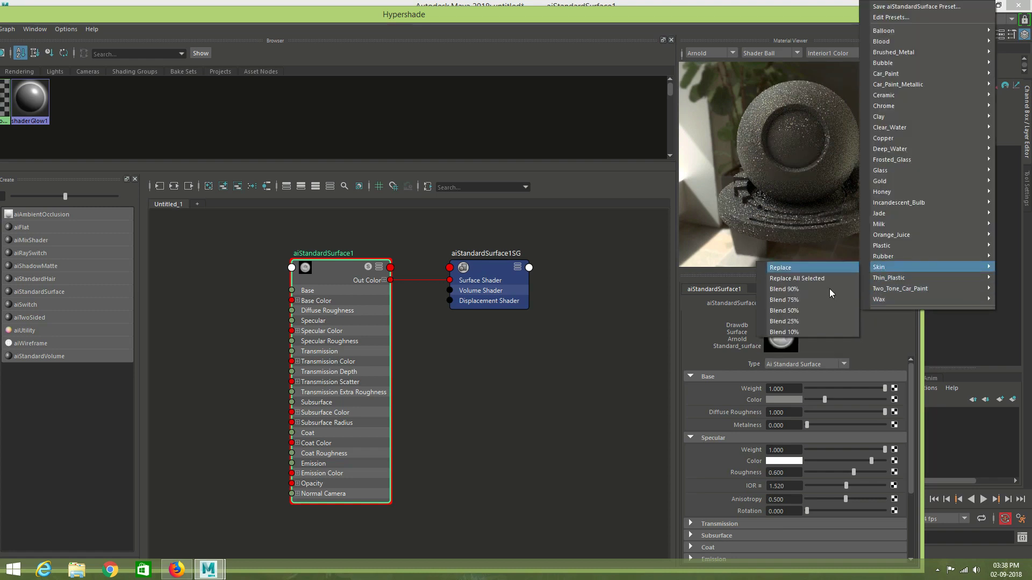
mouse_move(889, 278)
key("Right")
key("Return")
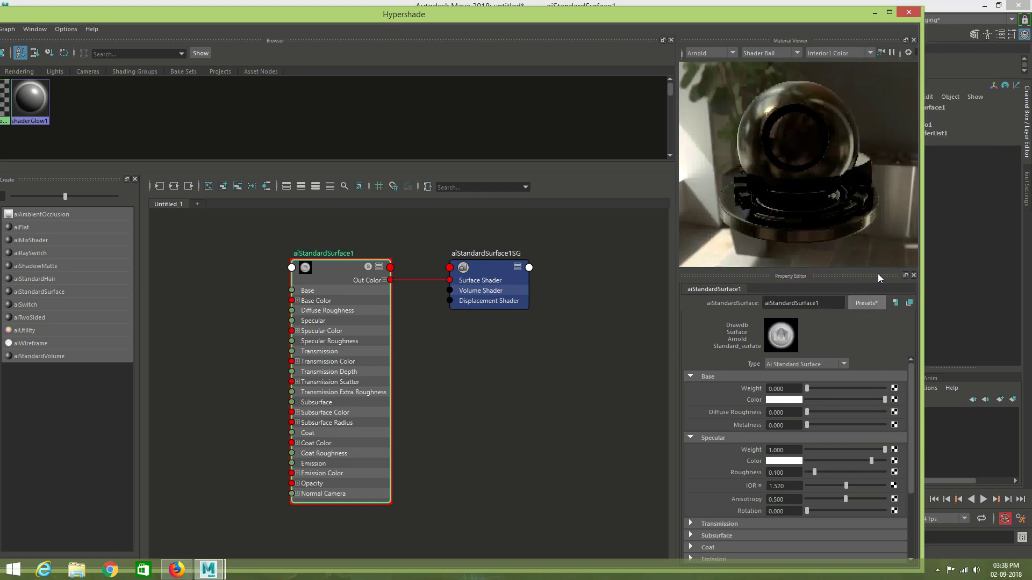
Try a pink preset, then the Two_Tone_Car_Paint preset.
left_click(863, 303)
key("Escape")
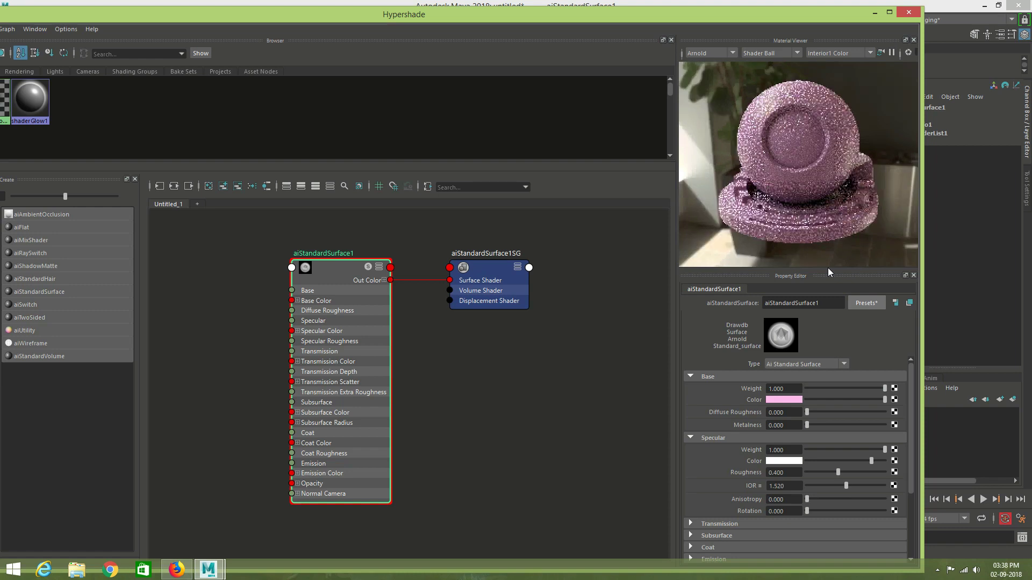
left_click(865, 303)
mouse_move(903, 288)
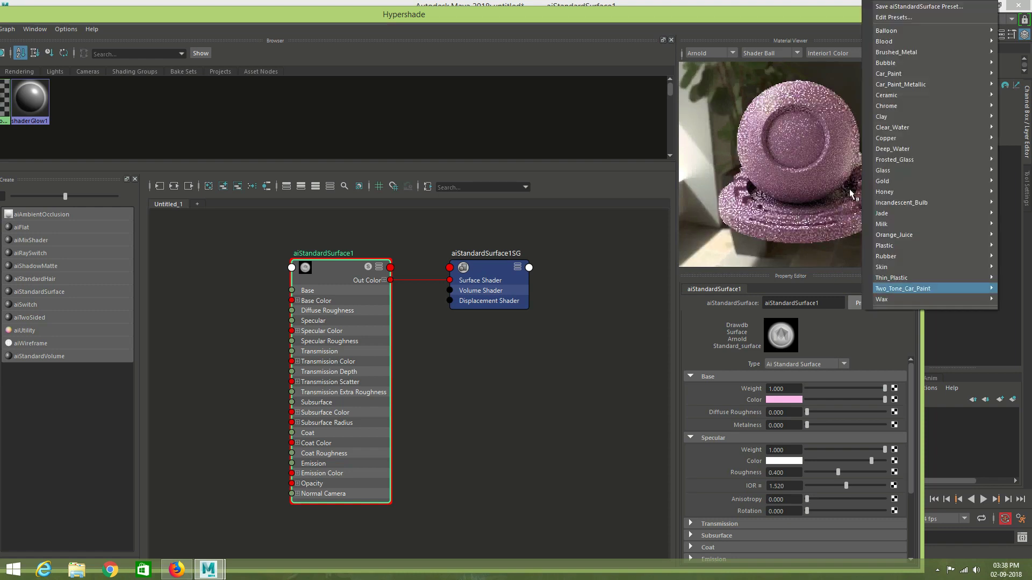
left_click(806, 289)
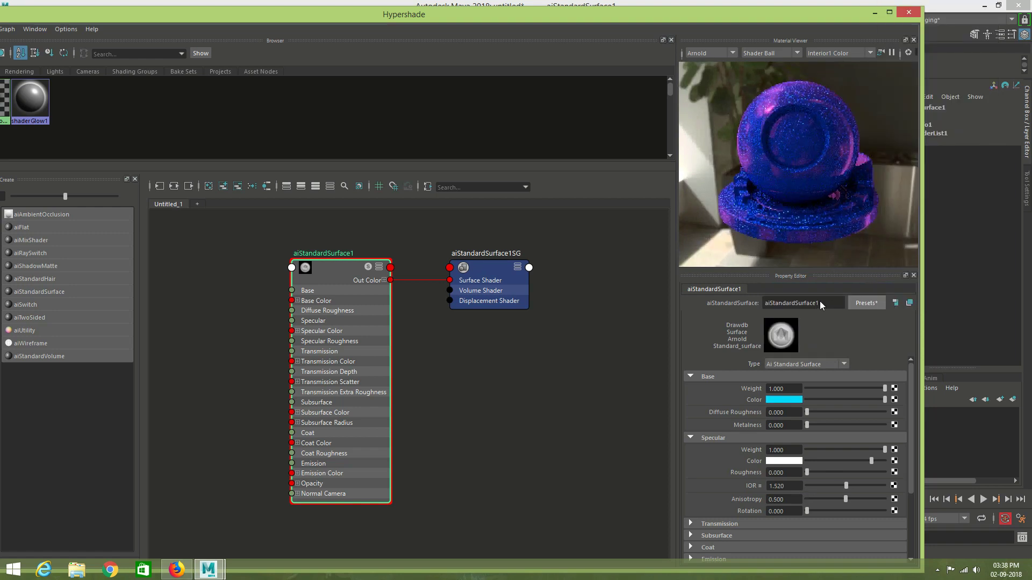
Try Skin, then settle on the red metallic preset (metalness 1.0, roughness 0.400).
left_click(860, 304)
mouse_move(895, 267)
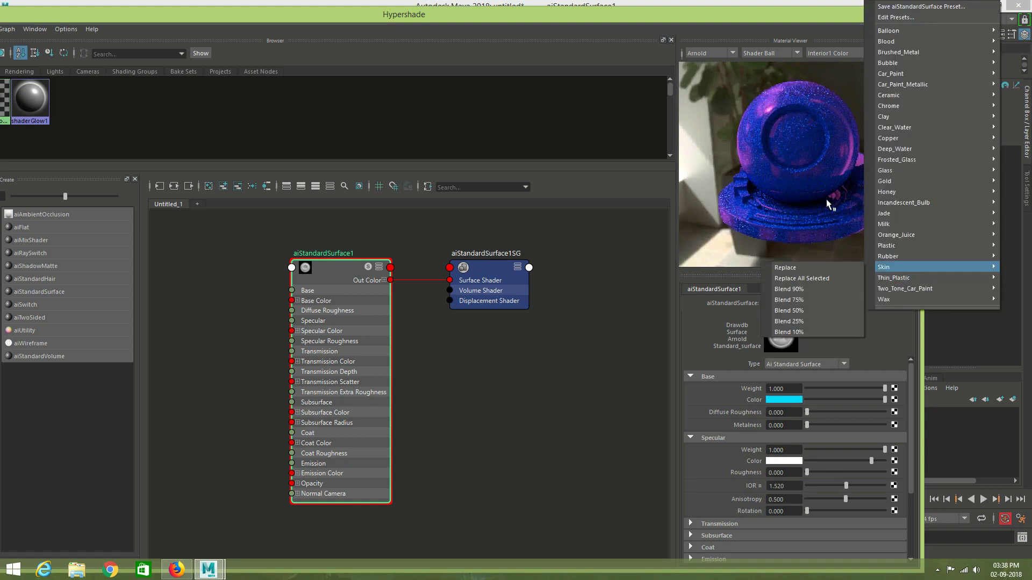
key("Return")
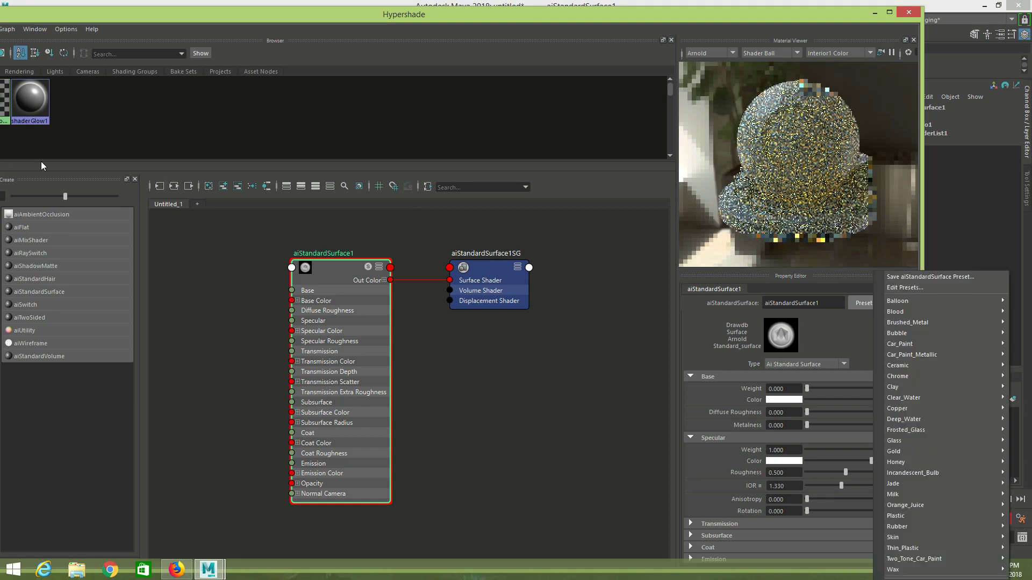
key("Escape")
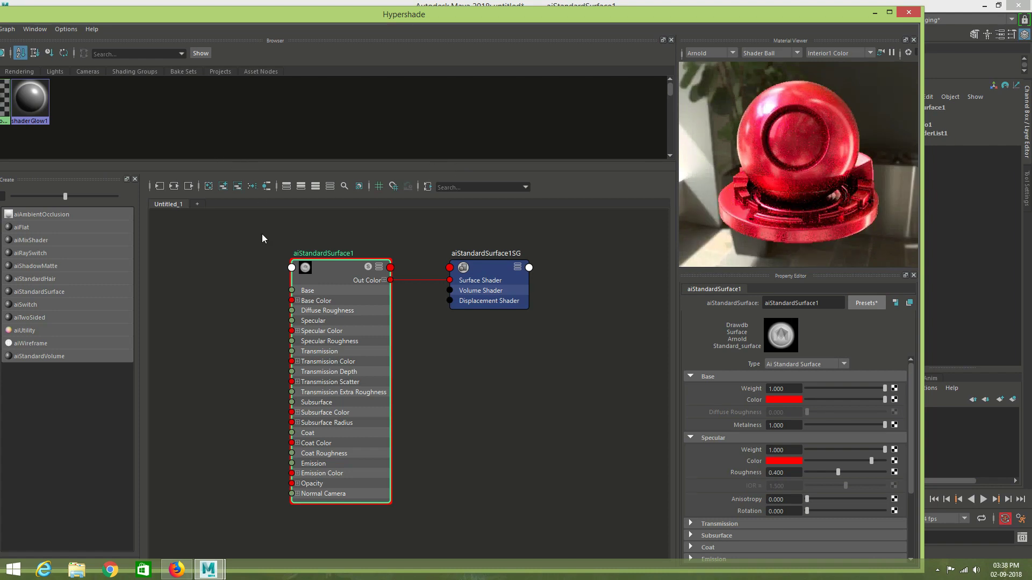
key("super+Up")
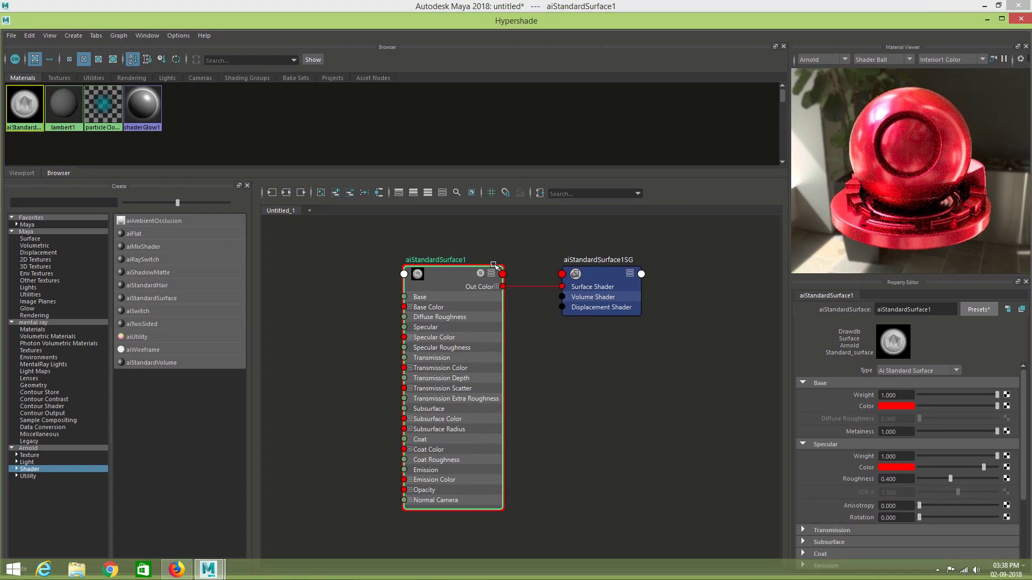
Select the sphere and show the scene viewport panel inside the Hypershade.
key("super+Down")
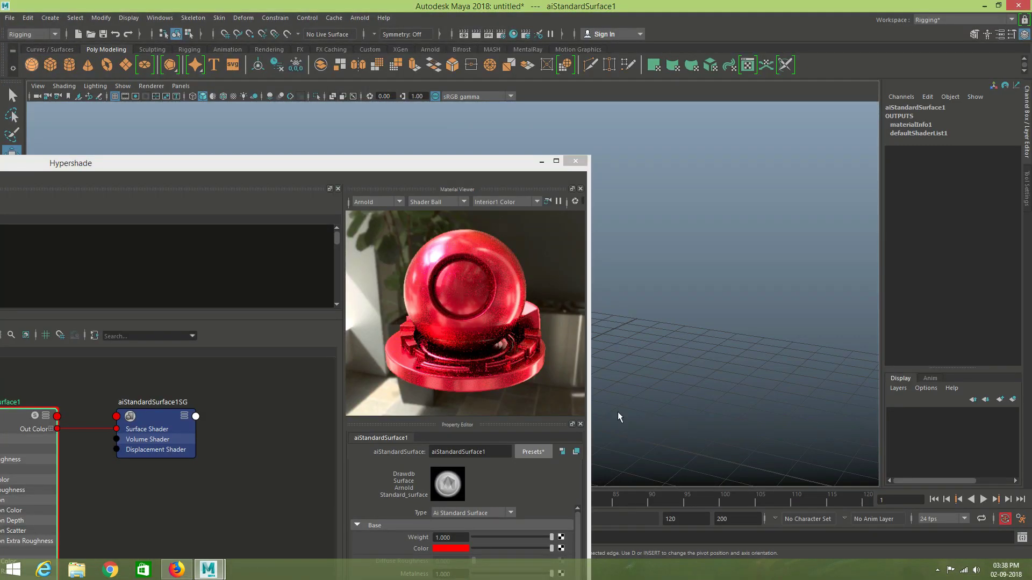
left_click(31, 64)
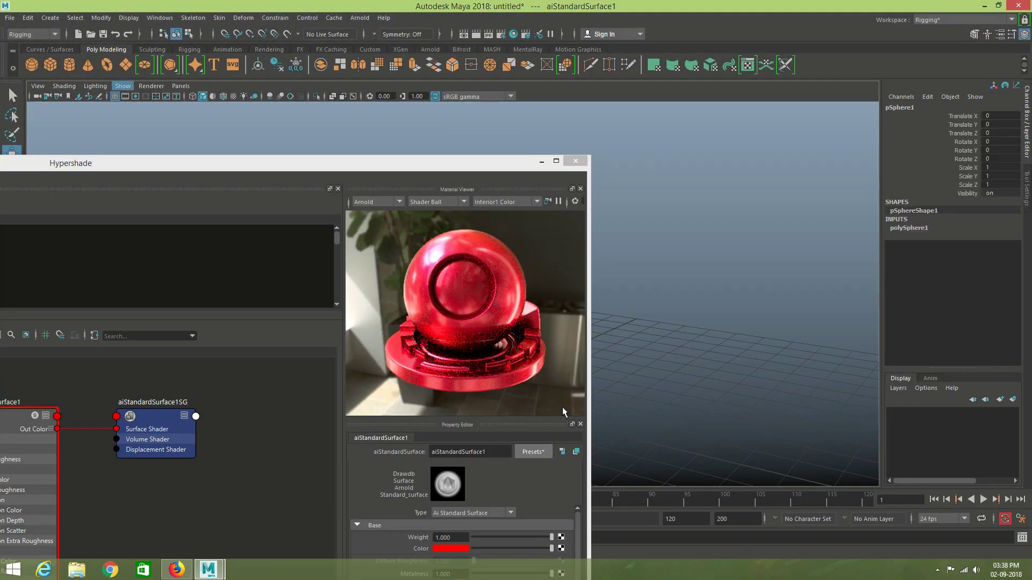
key("super+Up")
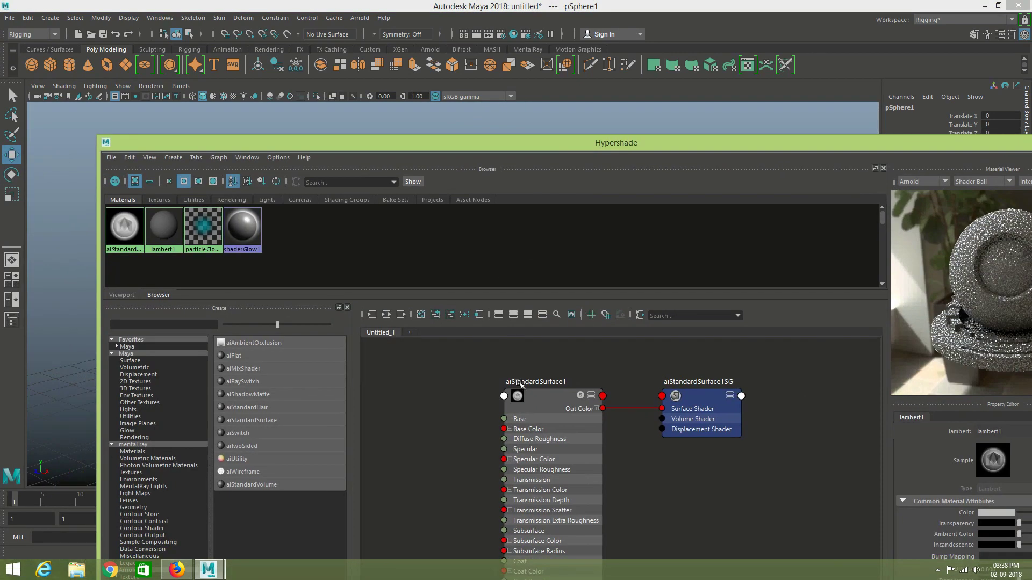
left_click(247, 158)
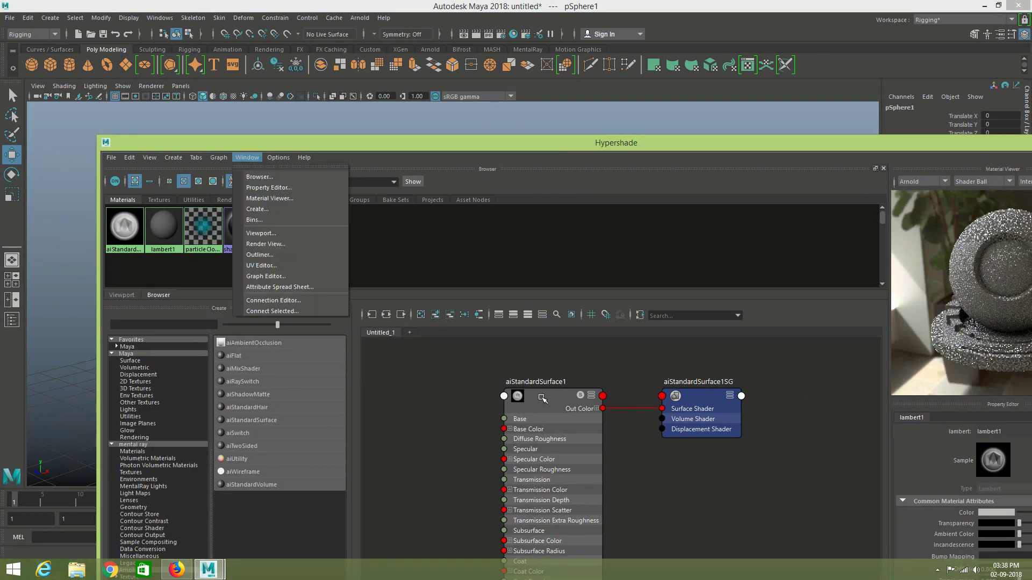
key("Down")
key("Return")
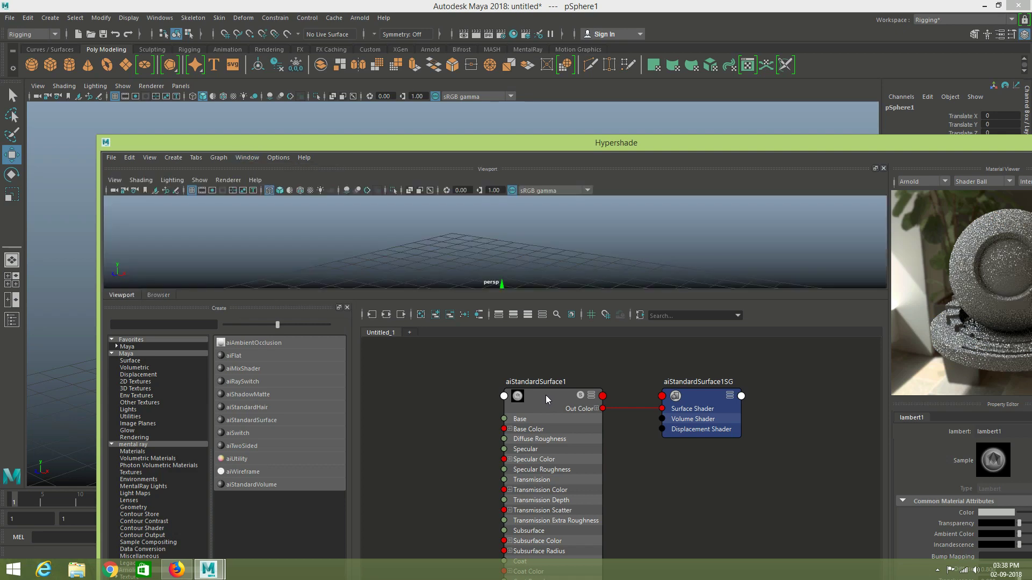
Assign aiStandardSurface1 to the sphere and check its red-highlighted shading.
left_click(511, 251)
right_click_drag(494, 232, 564, 228)
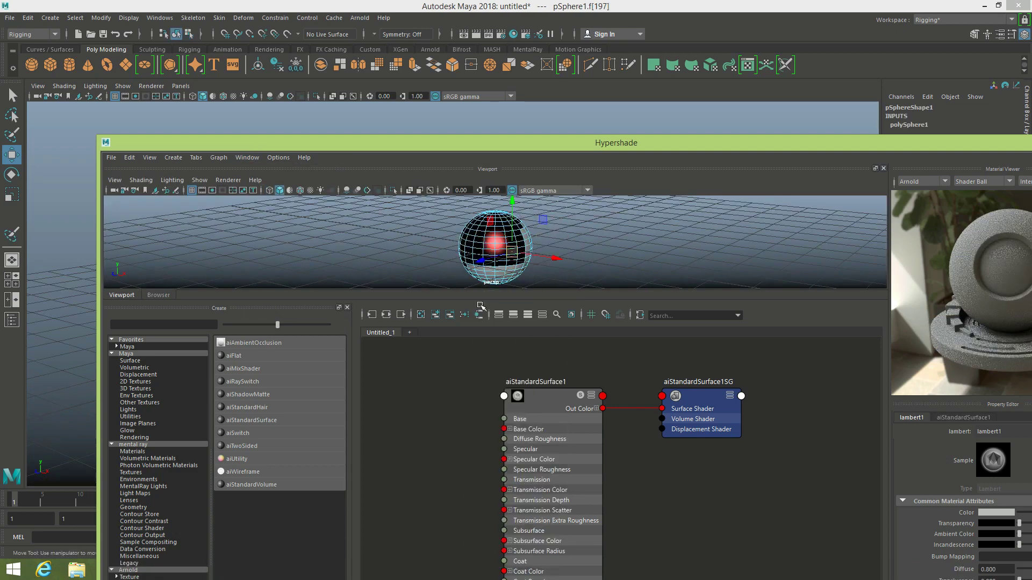
right_click_drag(535, 383, 613, 342)
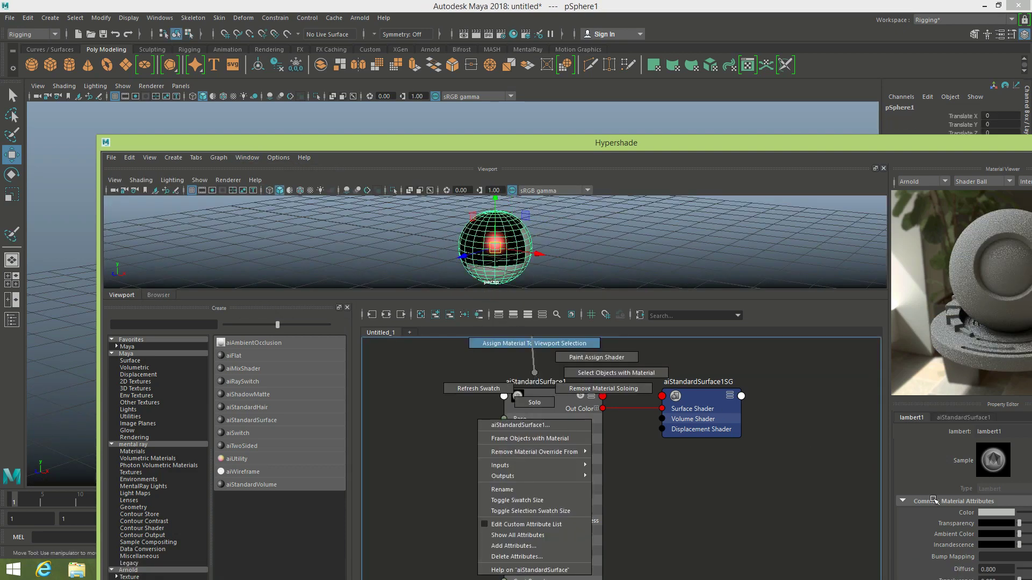
left_click(480, 287)
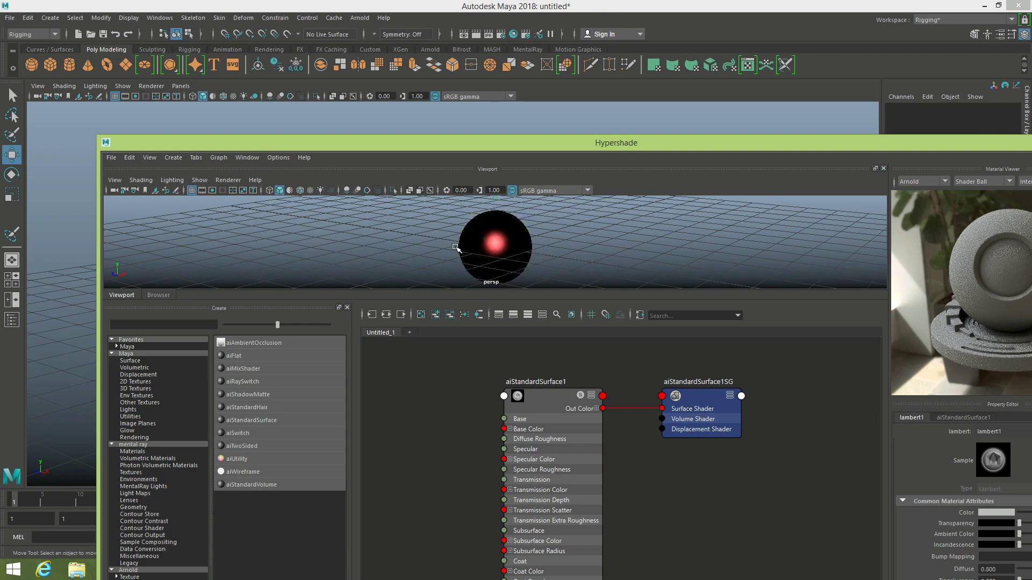
left_click_drag(667, 142, 463, 143)
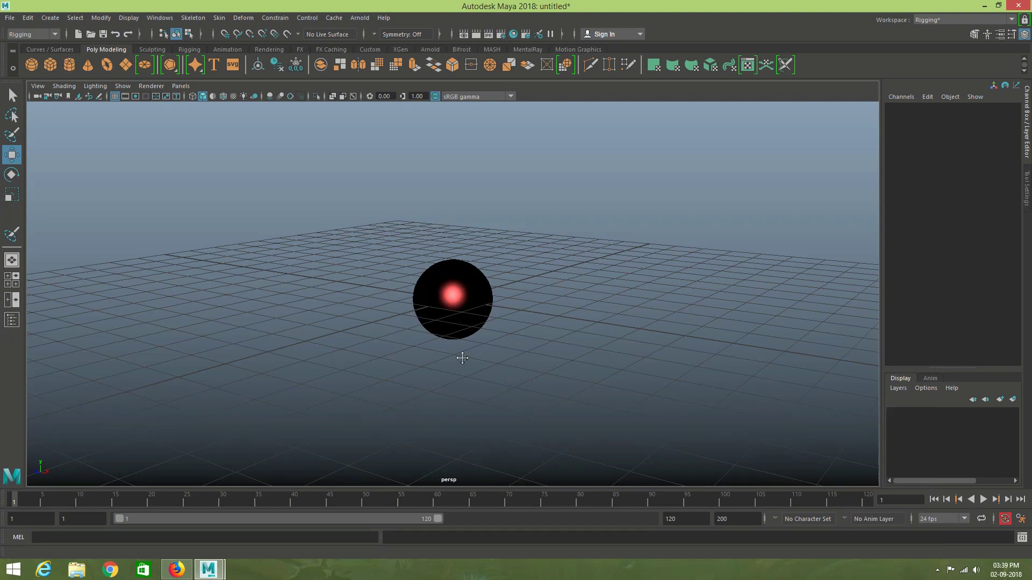
Scale the ground plane up to 18 and raise the sphere to sit on it.
left_click(445, 326)
key("r")
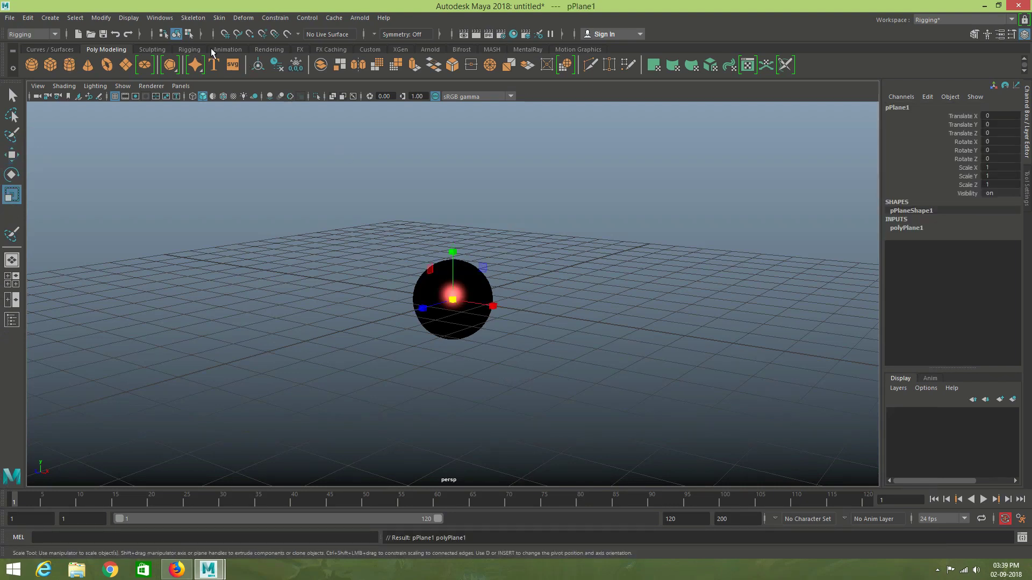
left_click_drag(453, 300, 543, 301)
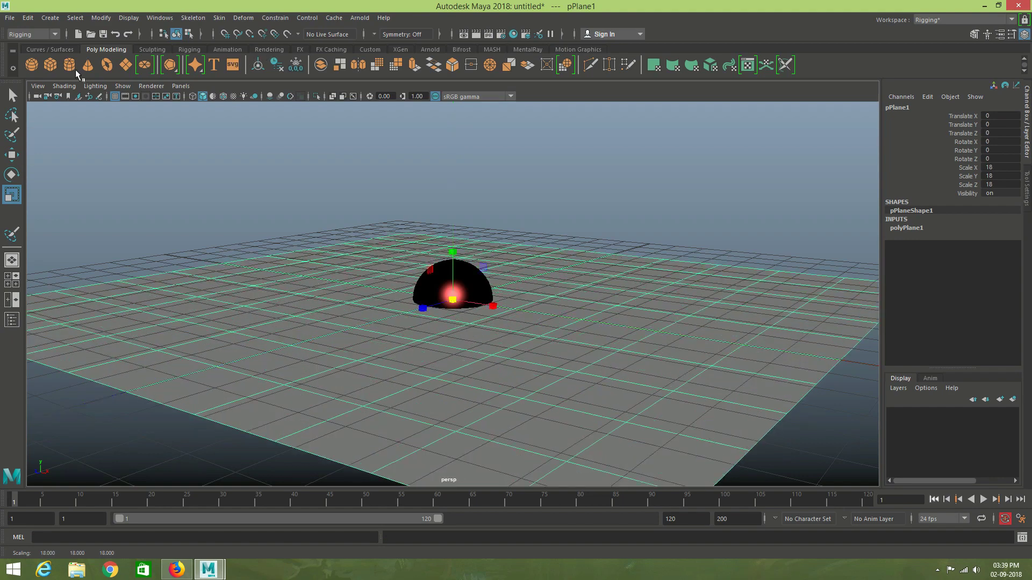
key("w")
left_click(104, 69)
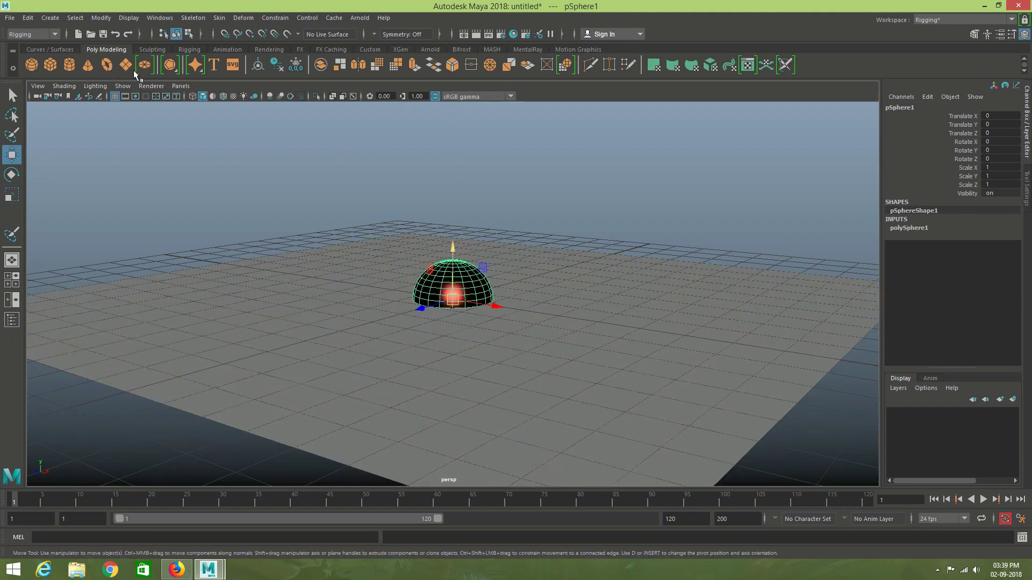
middle_click_drag(537, 318, 540, 323)
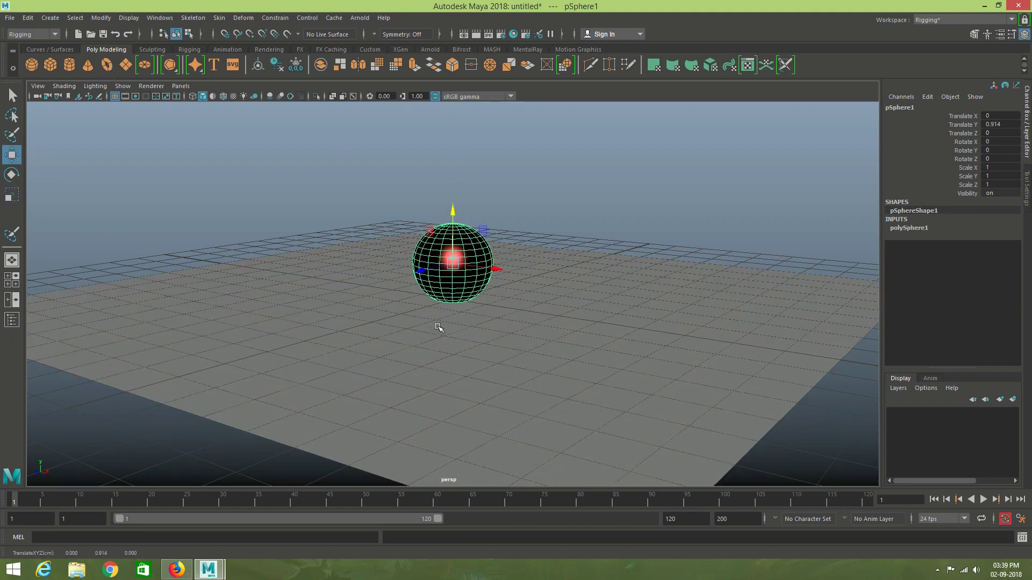
Create an area light, move it along Z away from the sphere and raise it.
scroll(438, 325, "up", 3)
mouse_move(438, 323)
left_mouse_down("alt")
mouse_move(395, 246)
mouse_move(234, 209)
mouse_move(248, 214)
mouse_move(257, 192)
left_mouse_up("alt")
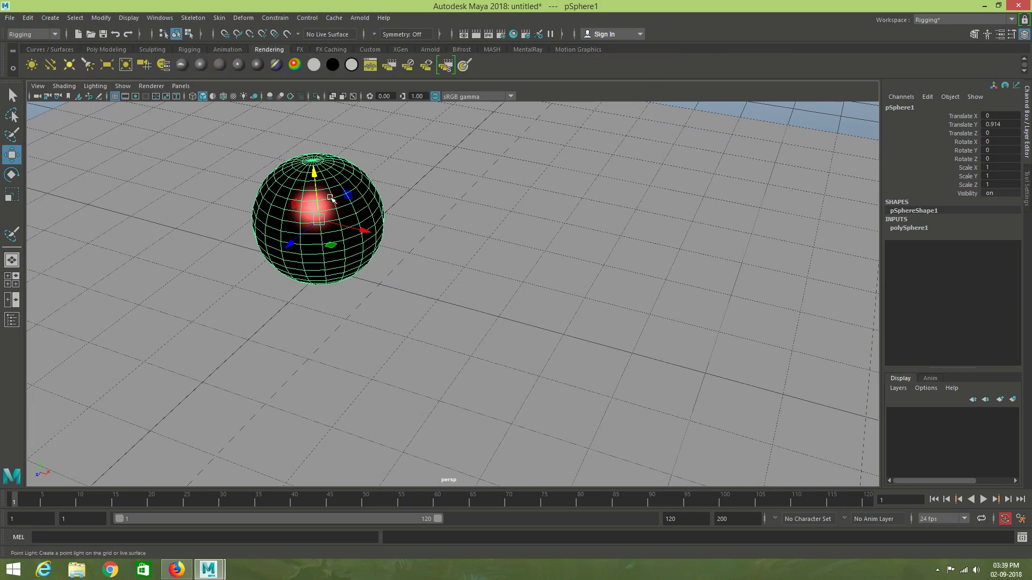
left_click(352, 220)
left_click_drag(355, 222, 397, 231, "alt")
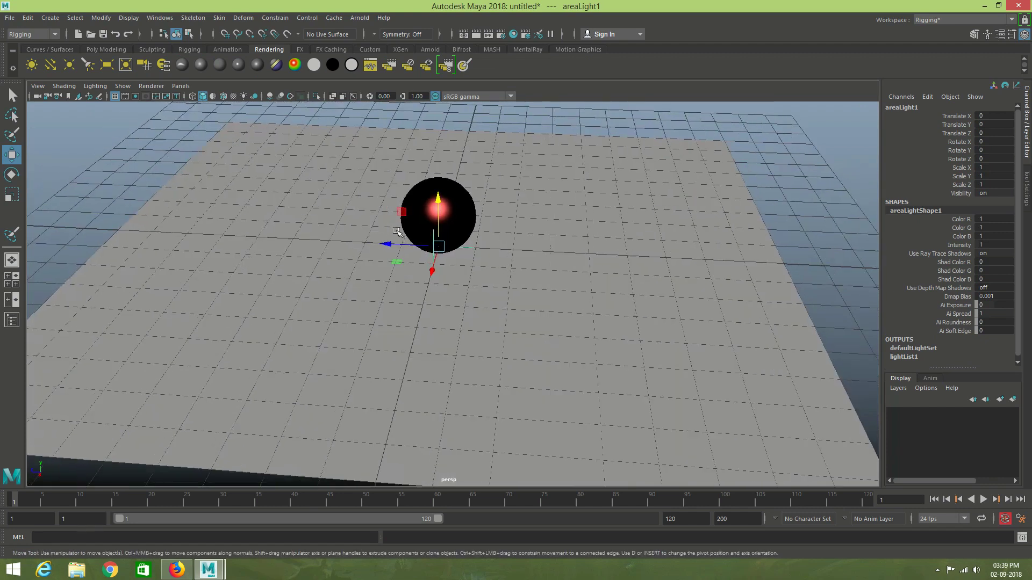
middle_click_drag(334, 173, 325, 131)
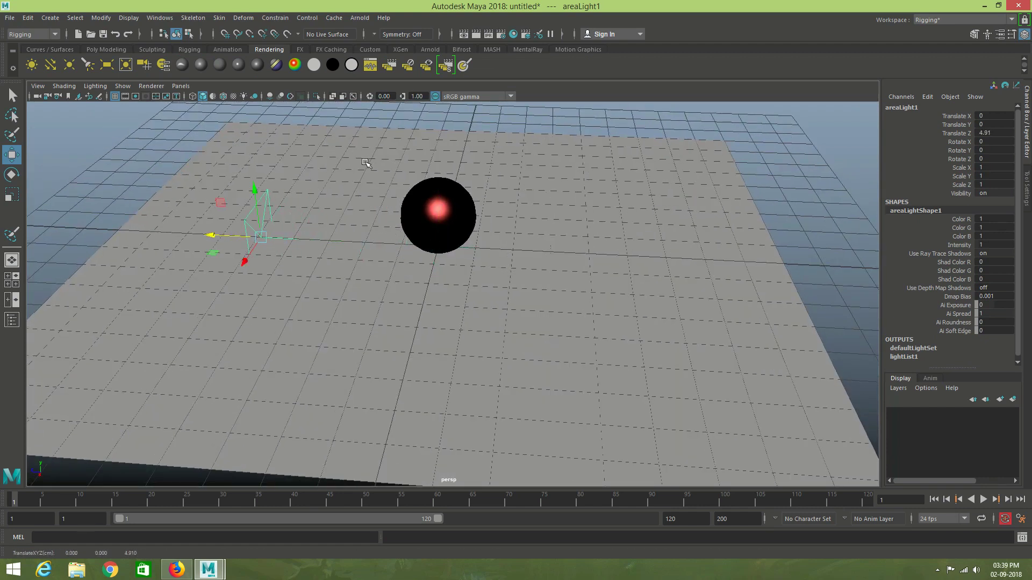
mouse_move(365, 163)
middle_mouse_down()
mouse_move(375, 155)
mouse_move(385, 172)
middle_mouse_up()
Enlarge areaLight1 to four times size and raise it higher above the plane.
key("r")
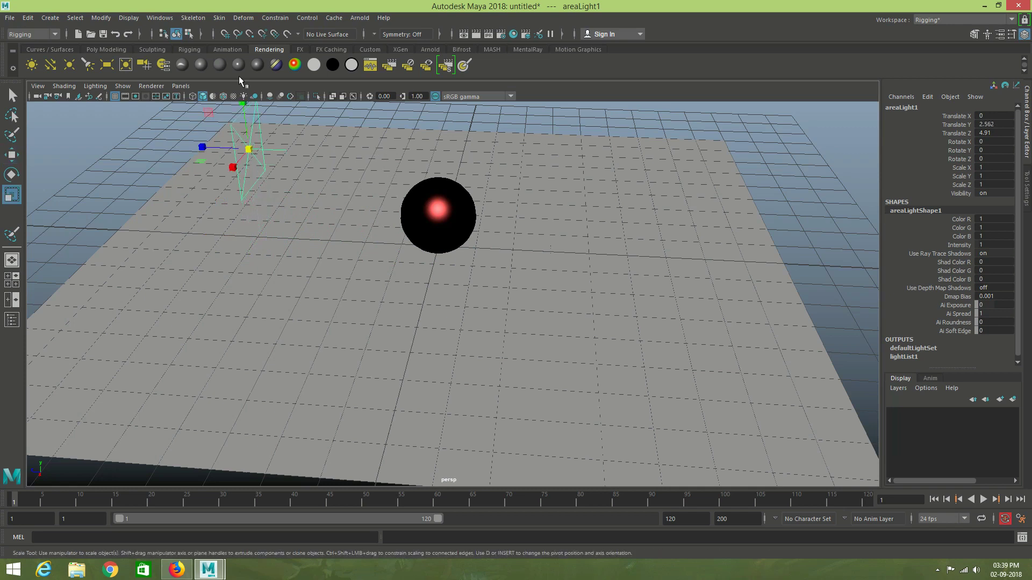
middle_click_drag(102, 64, 110, 69)
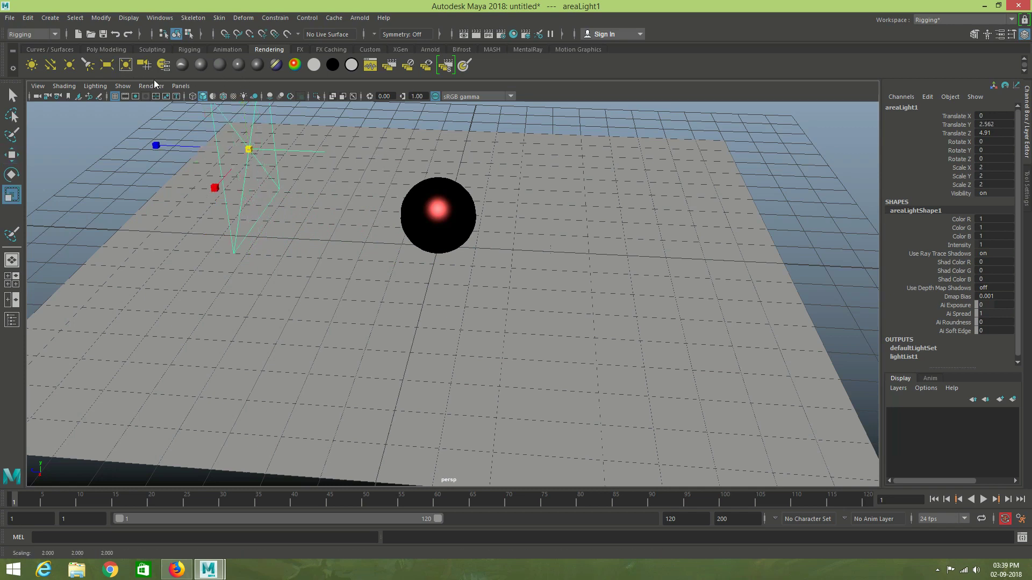
scroll(482, 293, "down", 2)
scroll(481, 292, "down", 2)
scroll(482, 293, "down", 2)
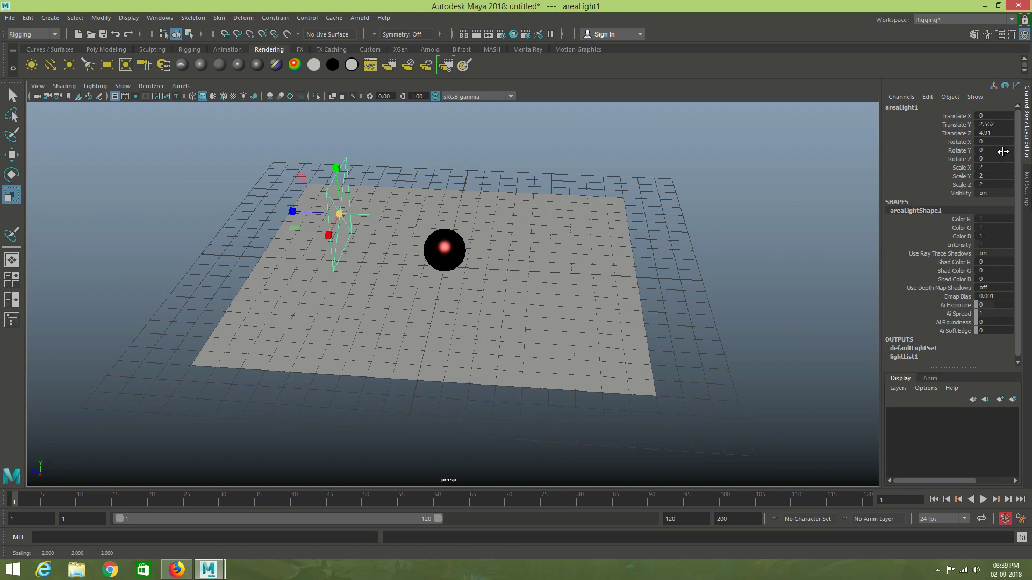
middle_click_drag(1003, 152, 1003, 151)
key("w")
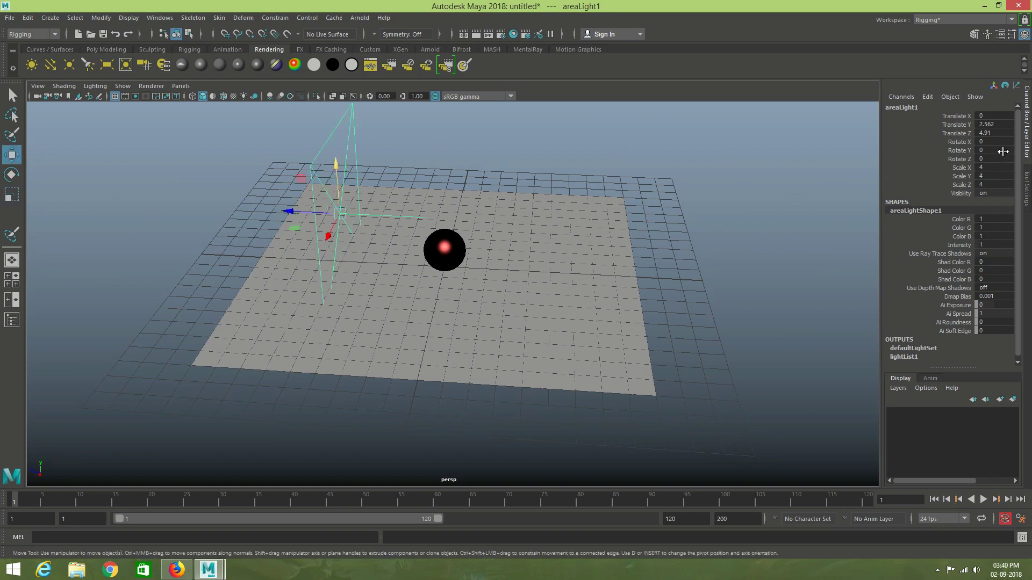
mouse_move(758, 235)
middle_mouse_down()
mouse_move(494, 268)
mouse_move(547, 271)
middle_mouse_up()
key("e")
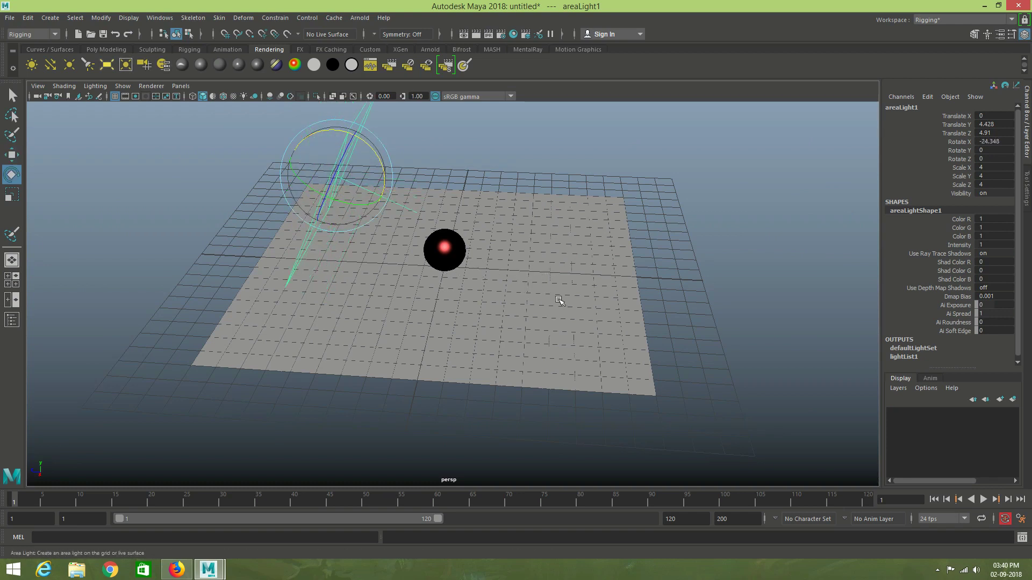
Create a second area light and set its Y rotation to 90.
key("g")
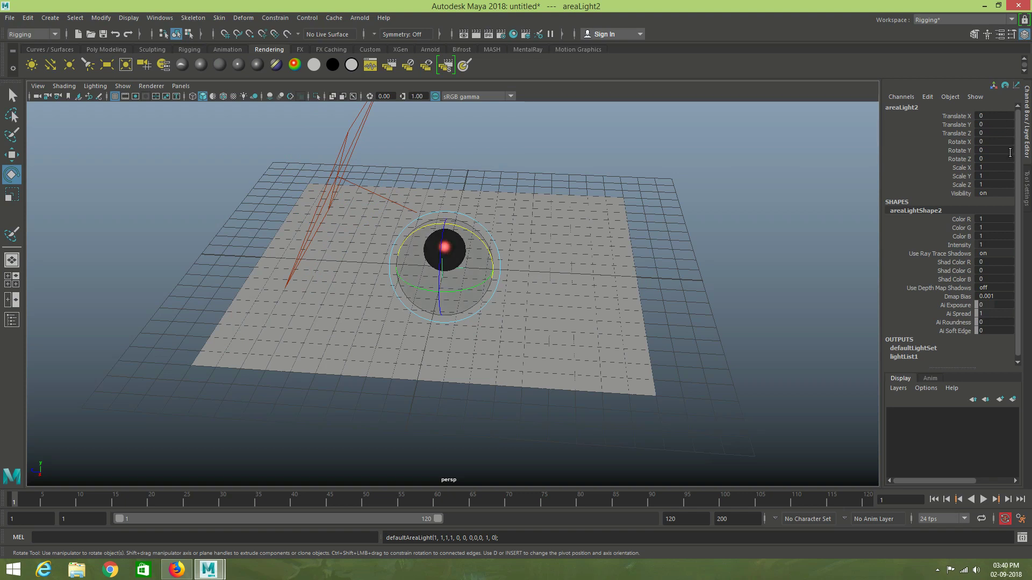
middle_click_drag(1010, 152, 1010, 153)
double_click(1010, 152)
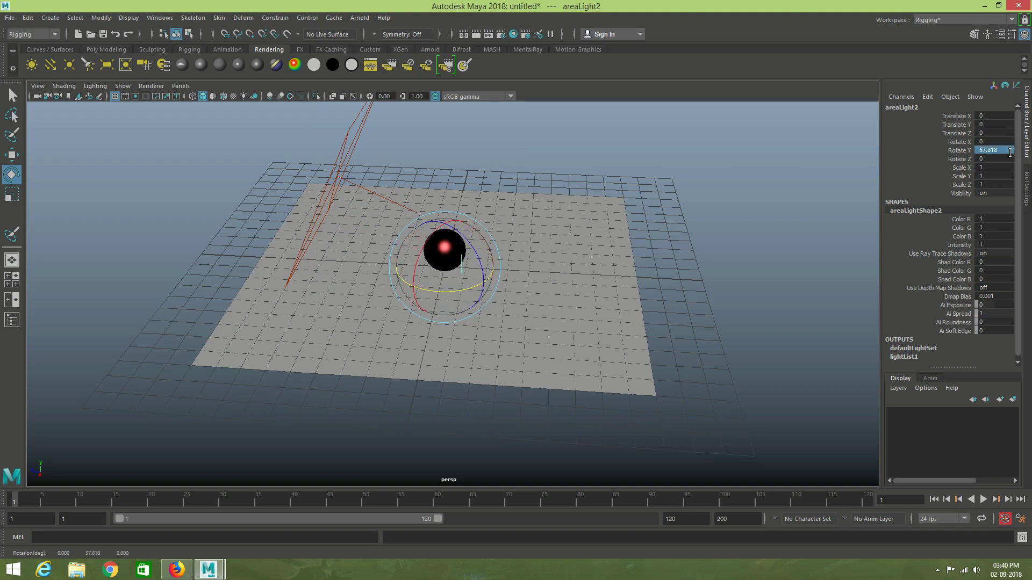
key("BackSpace")
type("90")
key("Return")
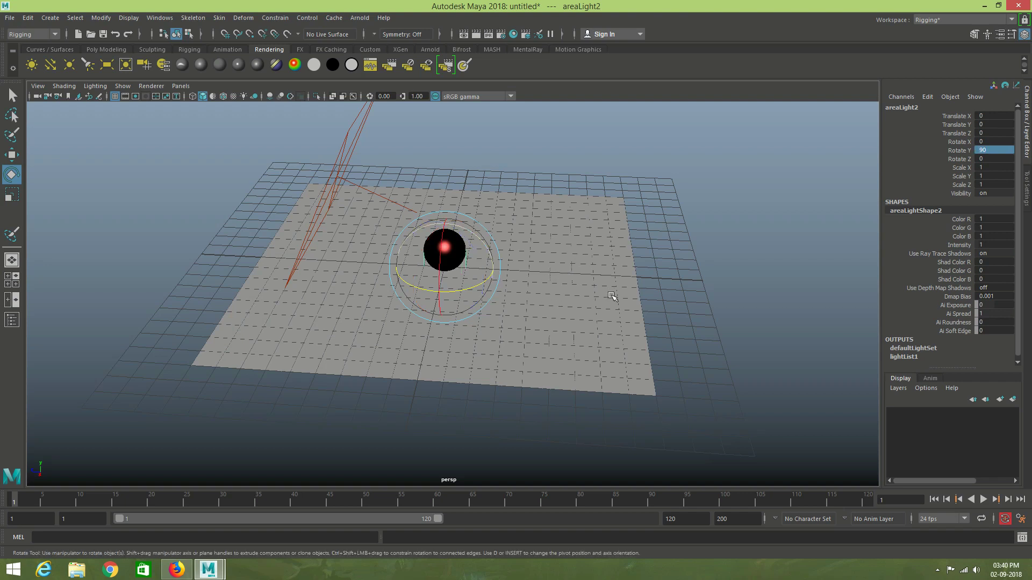
Move areaLight2 to the far side of the plane and set Rotate Y to 180.
key("w")
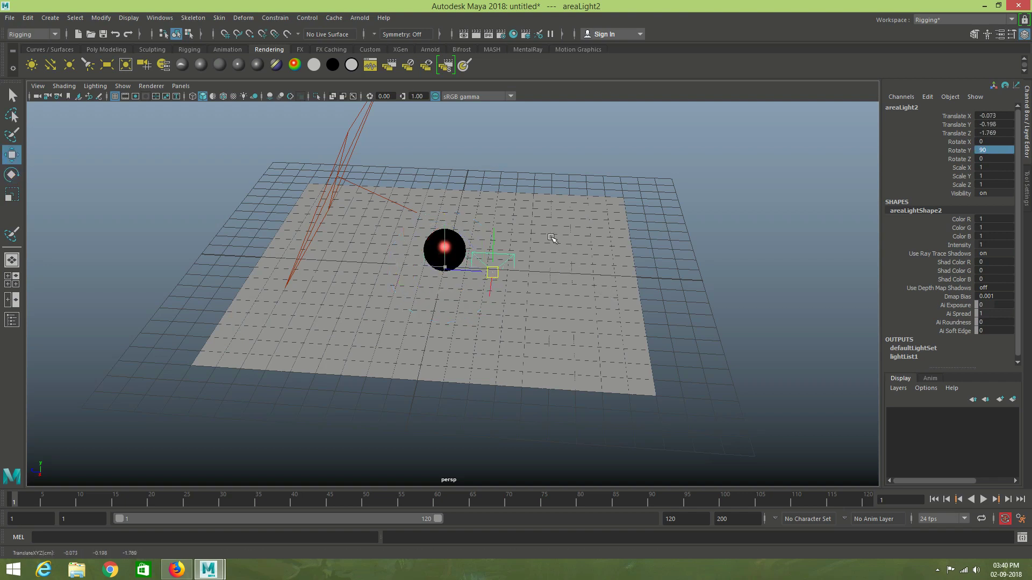
middle_click_drag(555, 258, 553, 236)
key("e")
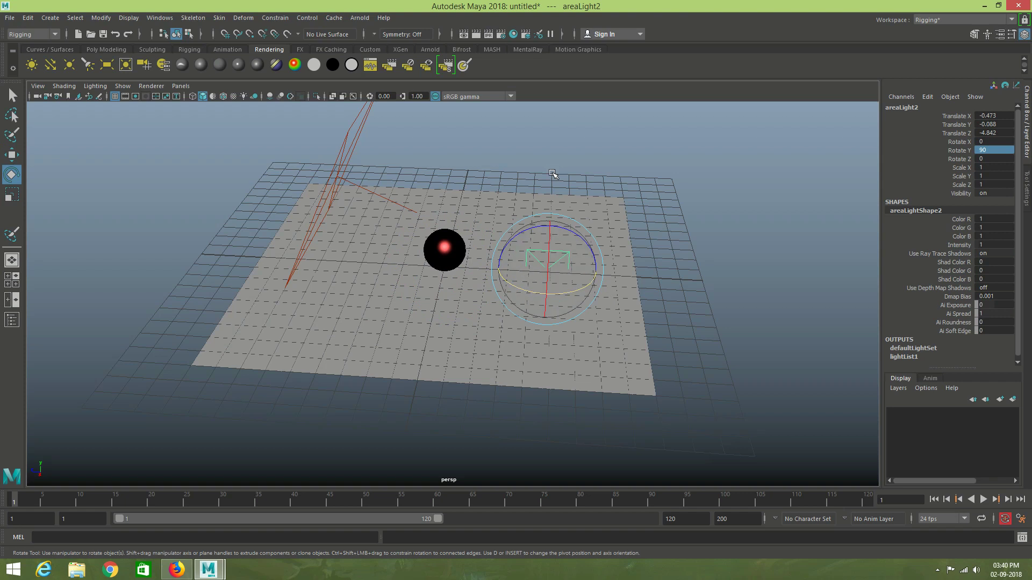
middle_click_drag(552, 168, 569, 170)
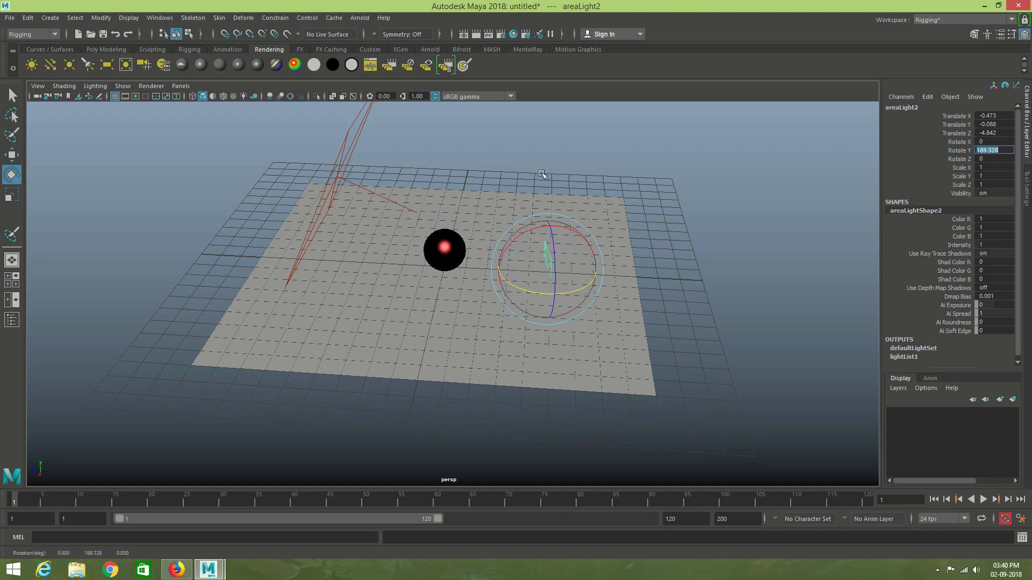
key("BackSpace")
type("180")
key("Return")
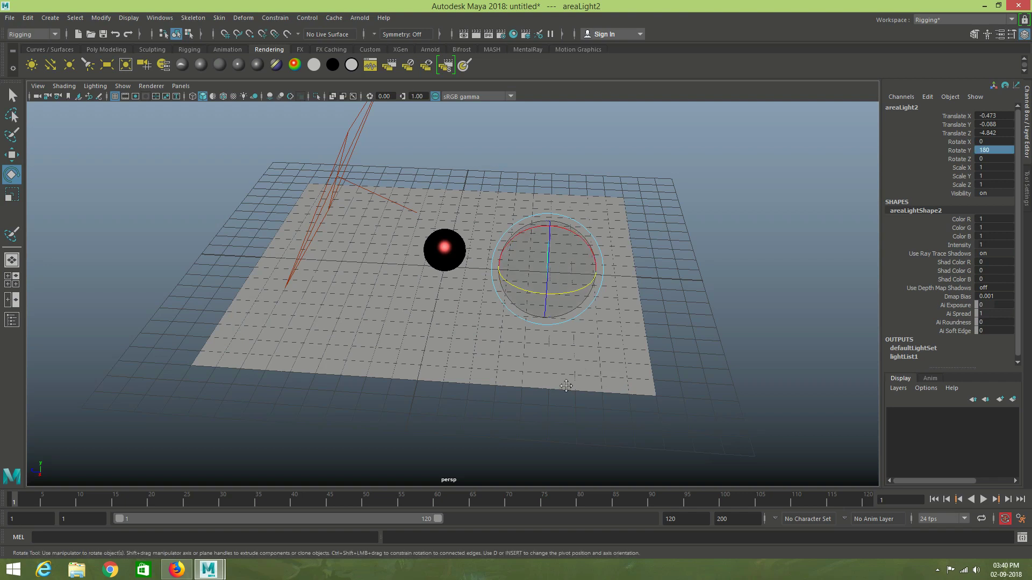
Scale areaLight2 to 3, raise it, and tilt it down toward the sphere.
key("r")
middle_click_drag(681, 135, 1000, 39)
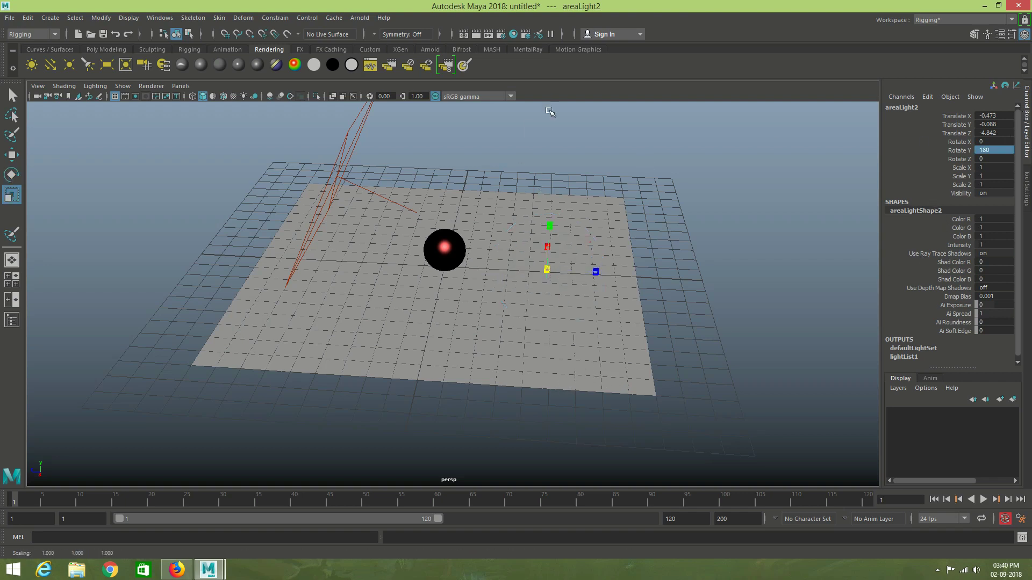
key("w")
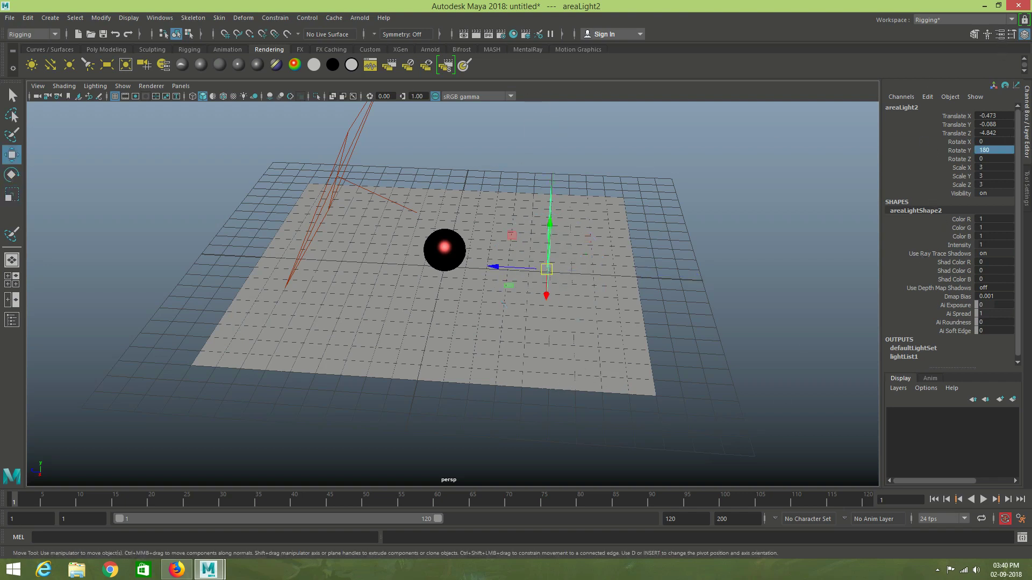
middle_click_drag(719, 245, 750, 330)
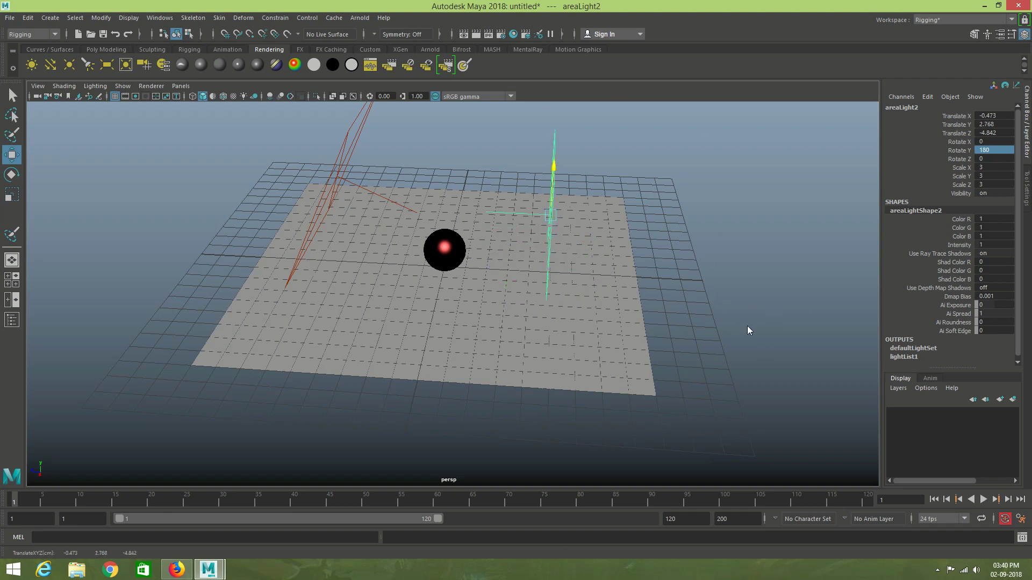
key("e")
middle_click_drag(430, 52, 422, 51)
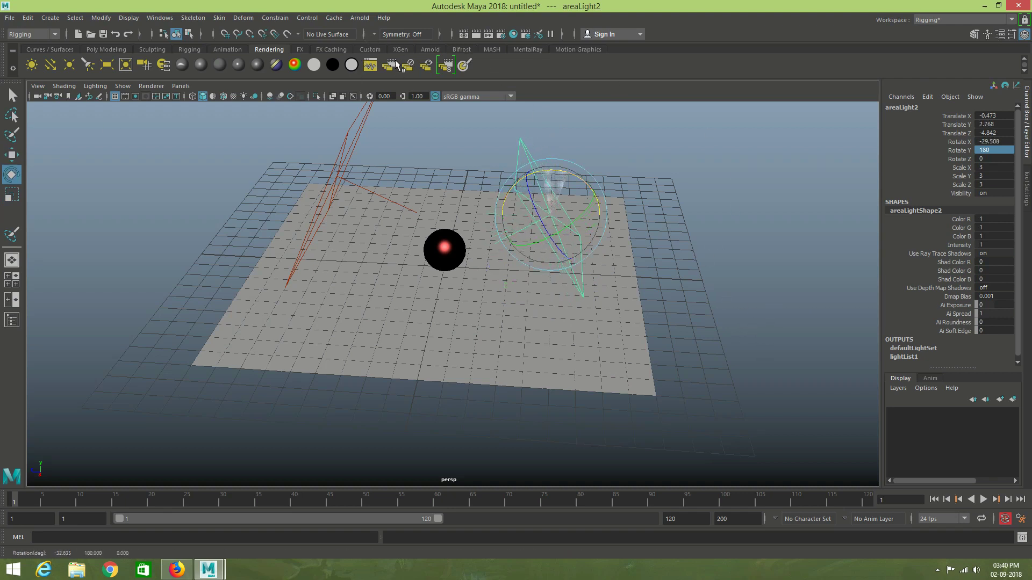
mouse_move(423, 52)
left_mouse_down("alt")
mouse_move(406, 68)
mouse_move(718, 128)
left_mouse_up("alt")
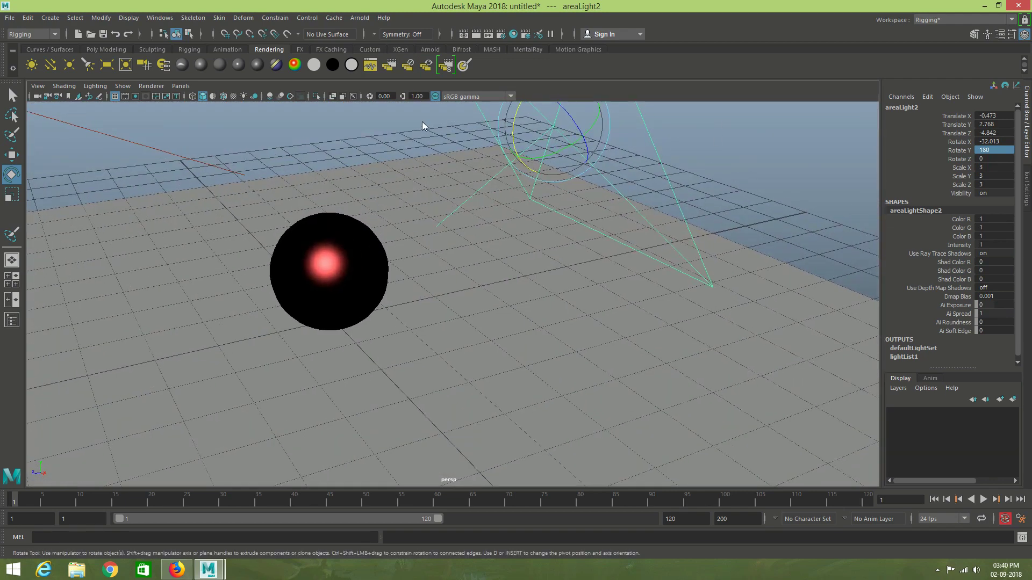
Open areaLightShape2's Arnold attributes and adjust its intensity.
key("ctrl+a")
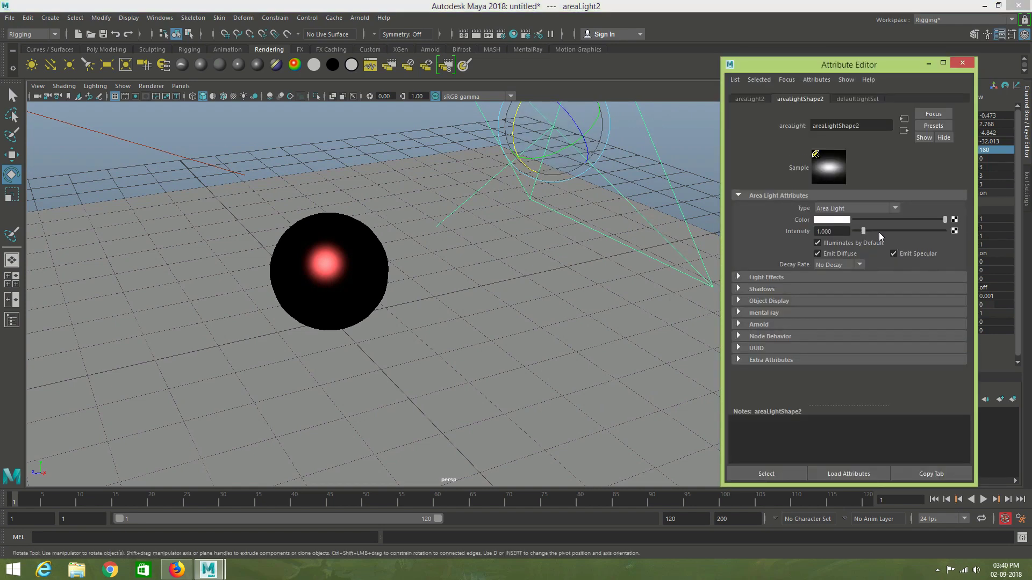
left_click(876, 325)
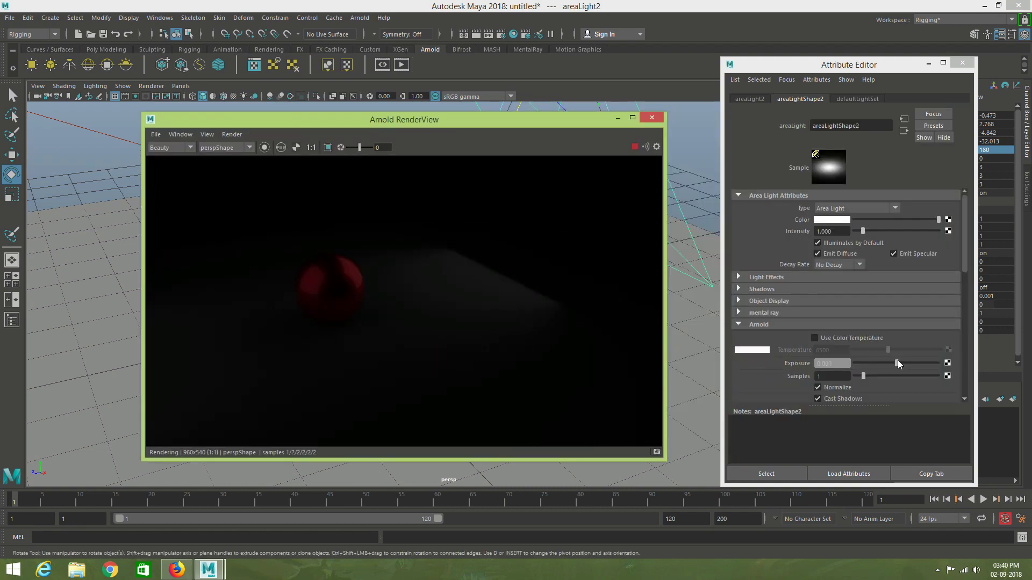
left_click(897, 363)
left_click_drag(896, 231, 879, 231)
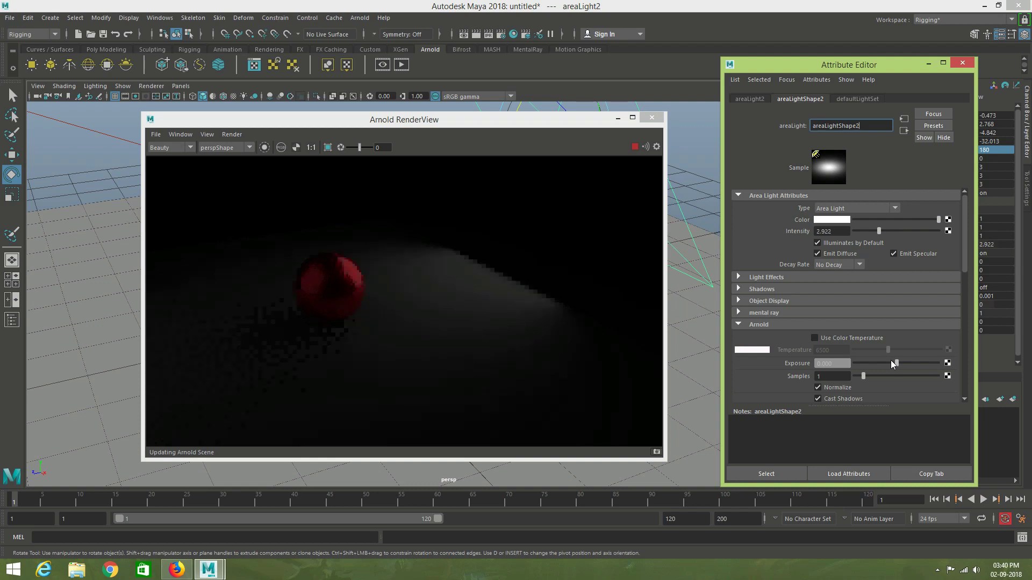
Set the second light's Arnold Samples to 3 and Volume Samples to 5.
scroll(881, 359, "down", 1)
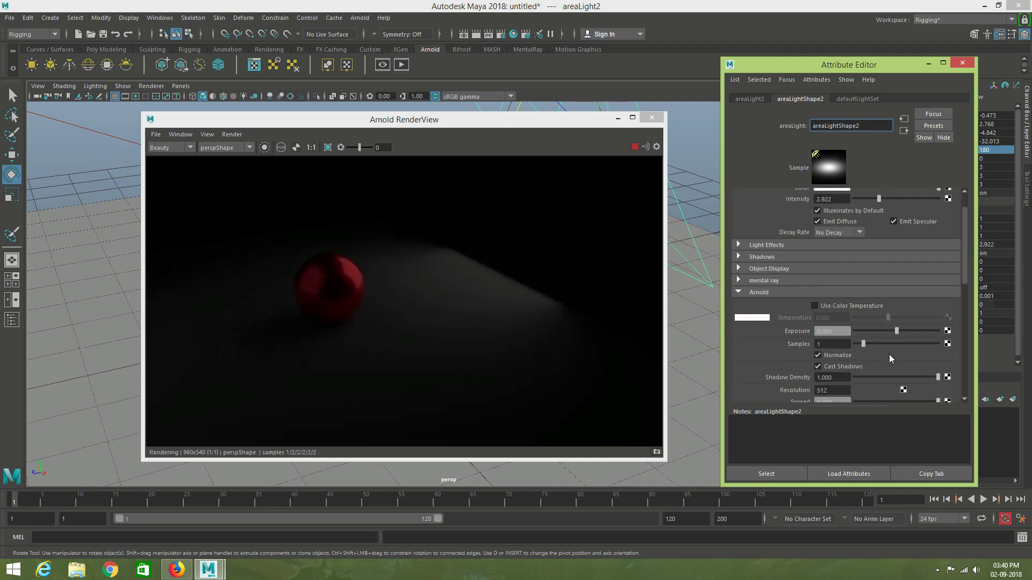
left_click(905, 344)
key("ctrl+z")
scroll(922, 290, "down", 2)
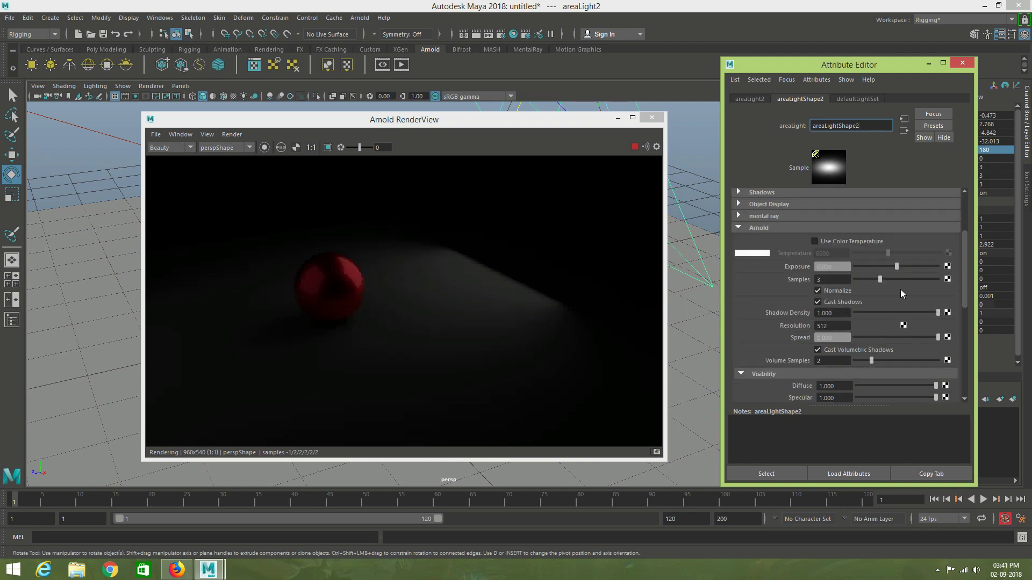
key("ctrl+z")
key("ctrl+z")
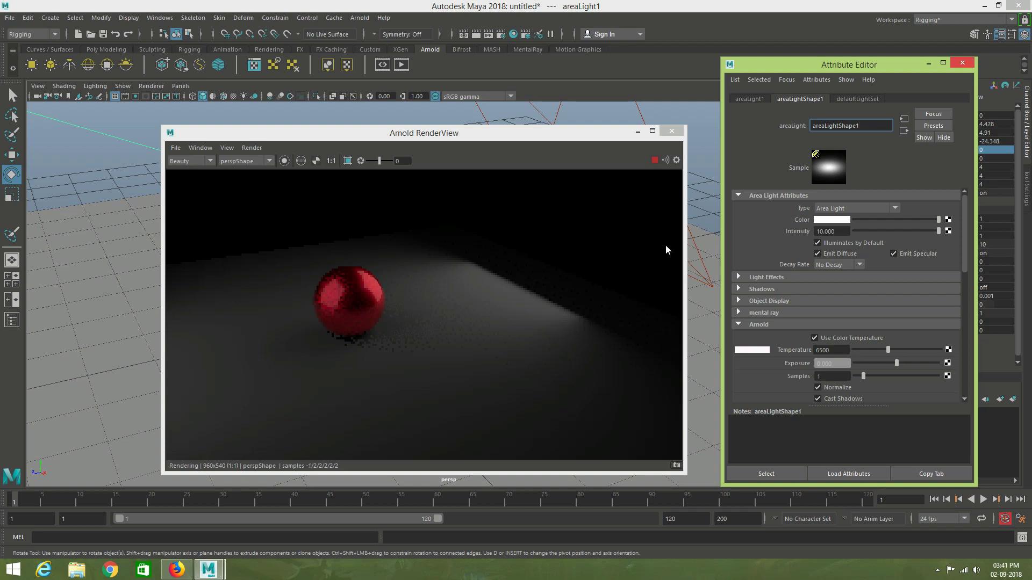
Set Arnold Diffuse and Specular samples to 10, arranging windows to reveal the viewport.
key("ctrl+a")
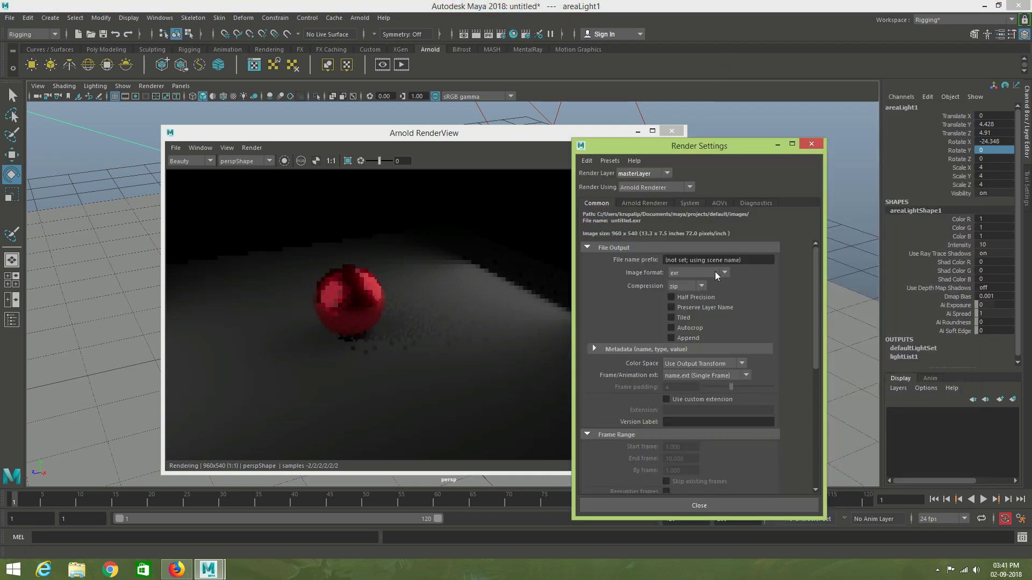
left_click_drag(730, 272, 733, 272)
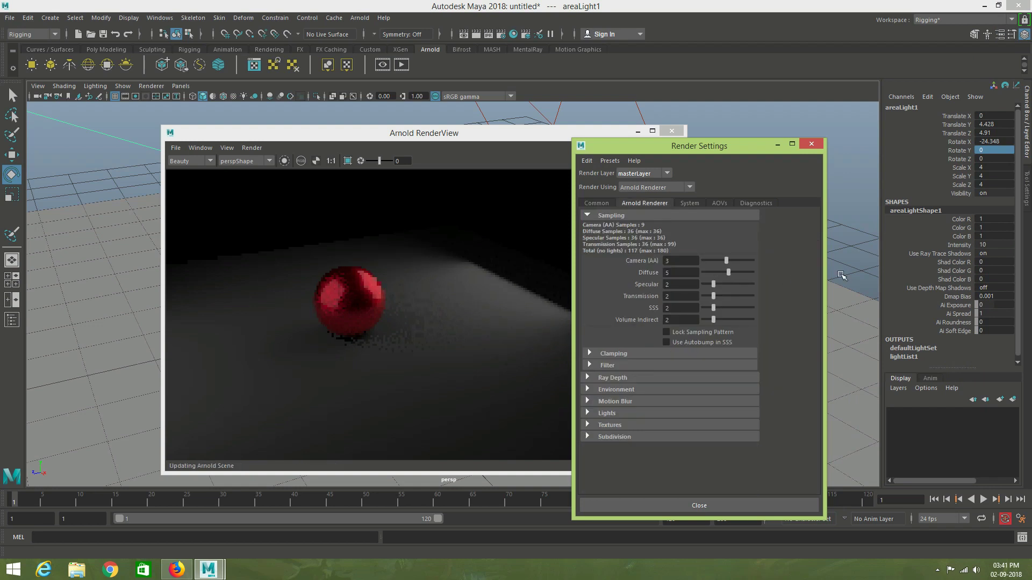
left_click_drag(717, 151, 908, 155)
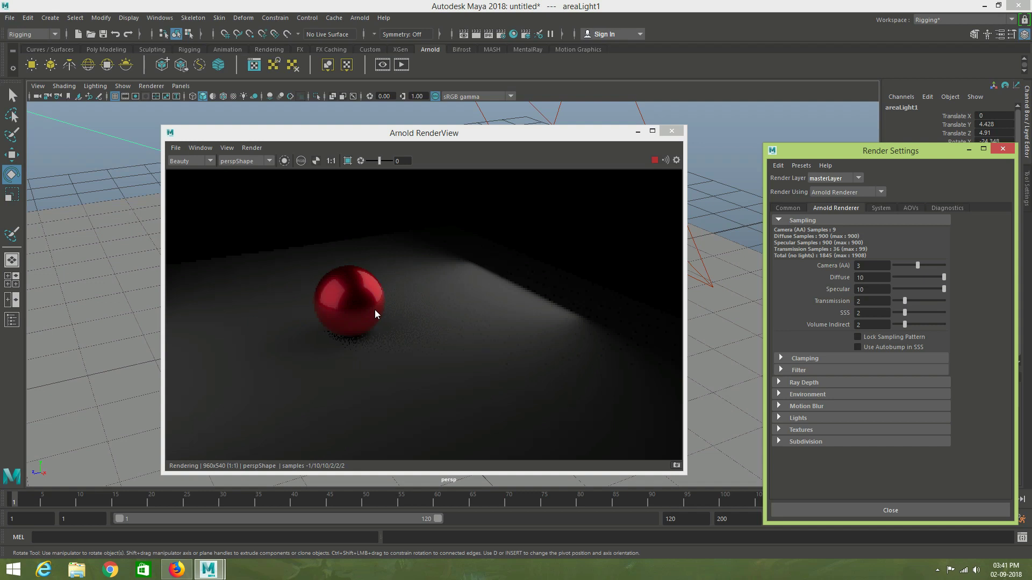
left_click_drag(444, 136, 643, 155)
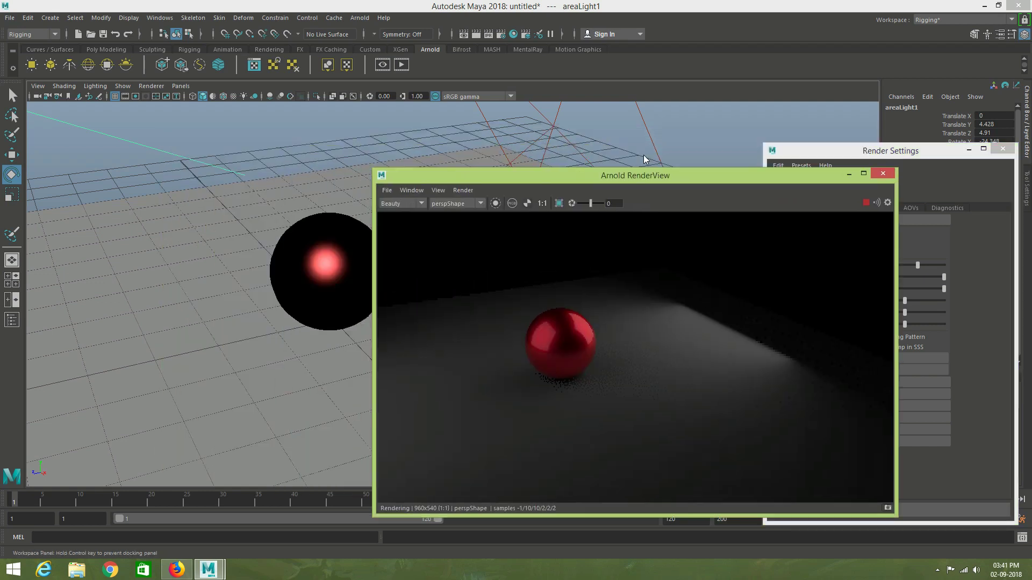
left_click_drag(649, 346, 644, 344)
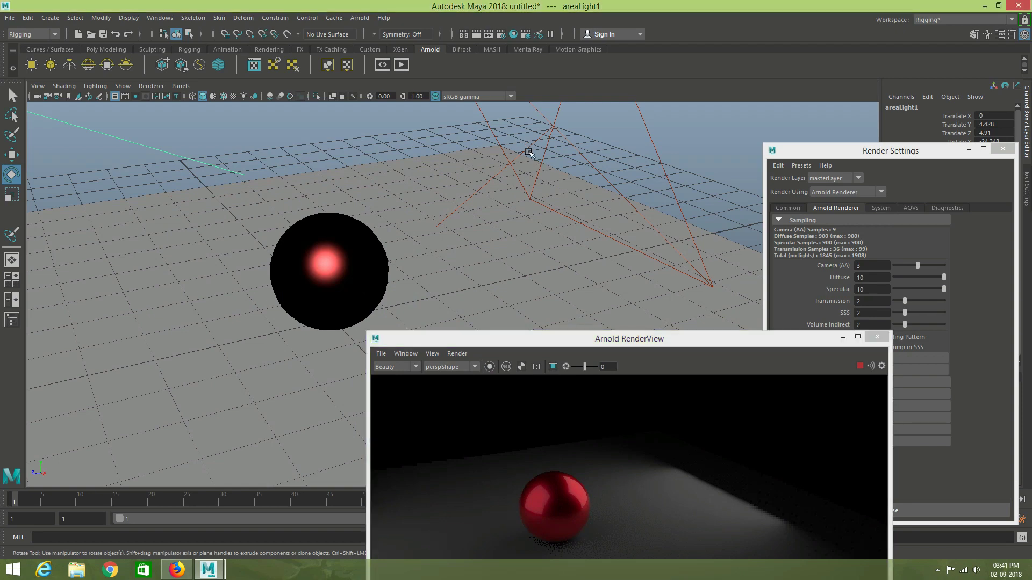
Select areaLight2 and move it to a new position around the sphere.
left_click(529, 153)
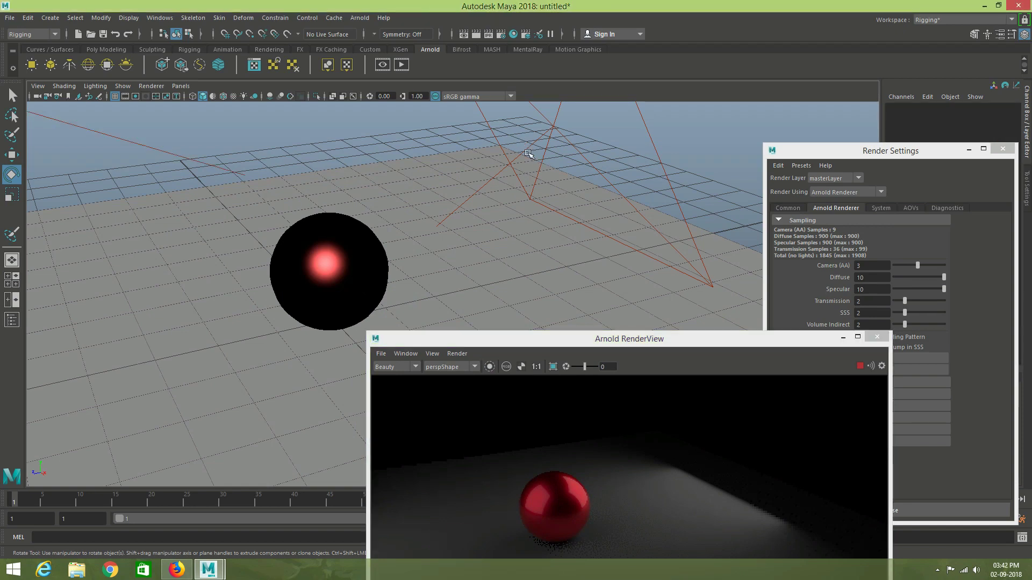
key("ctrl+d")
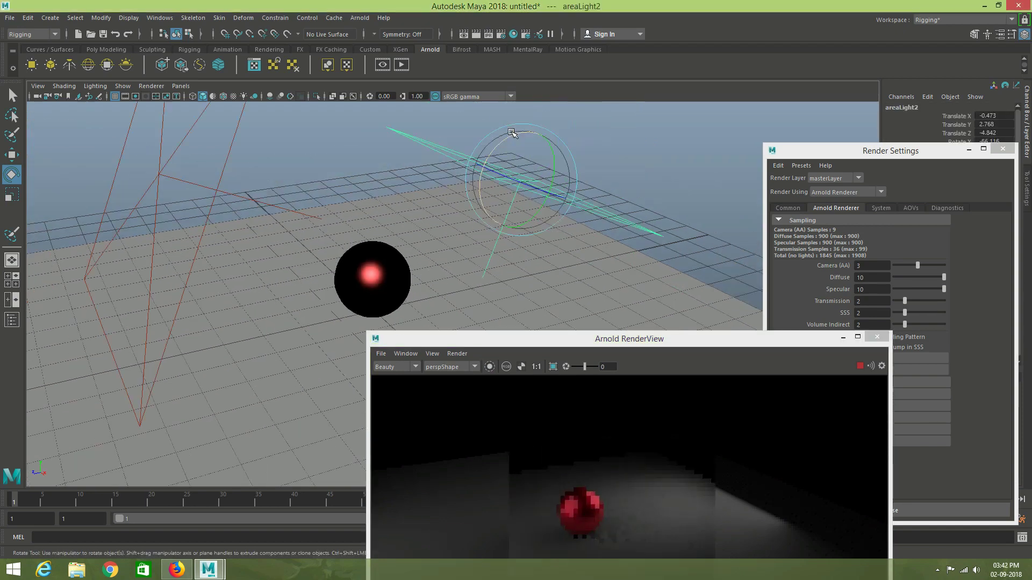
left_click_drag(512, 133, 515, 149, "alt")
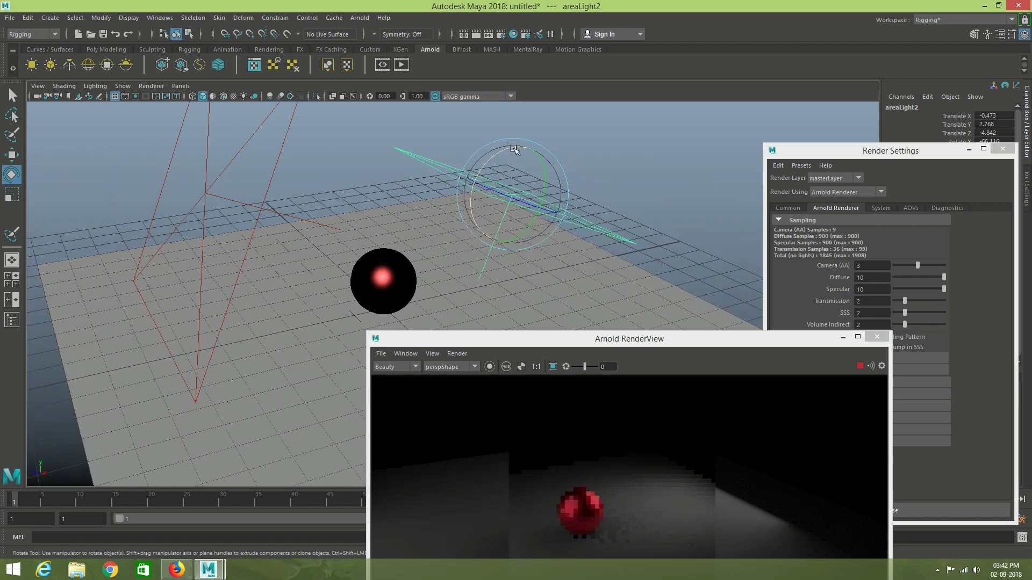
key("w")
middle_click_drag(514, 153, 522, 160)
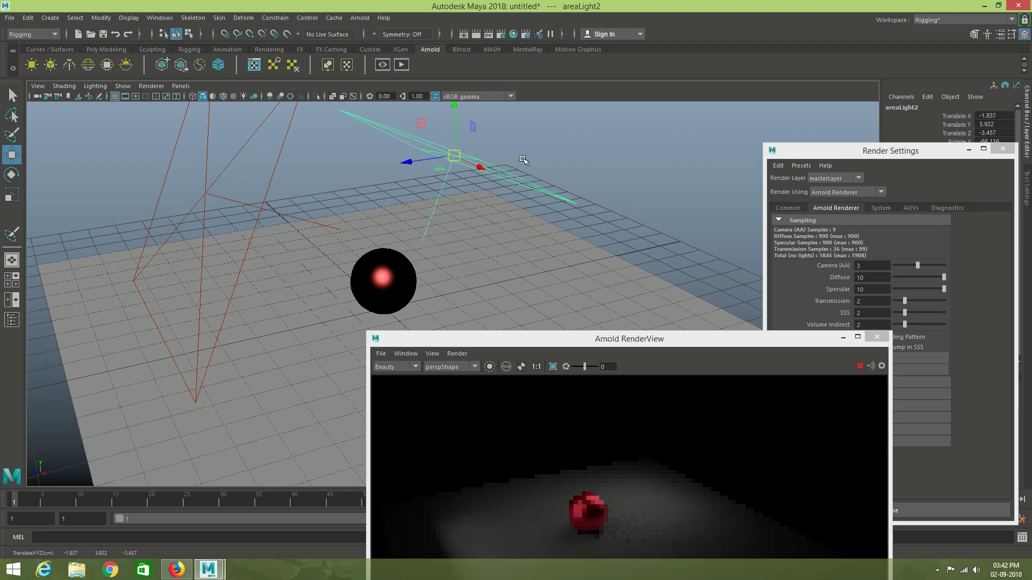
Move areaLight1 further back and tilt it toward the sphere.
key("Left")
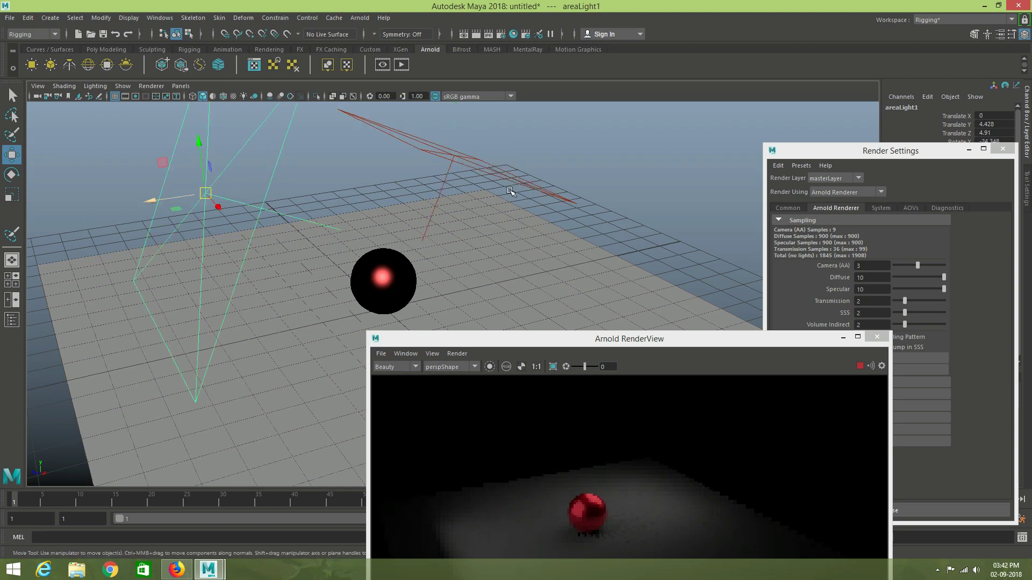
mouse_move(473, 162)
middle_mouse_down()
mouse_move(453, 153)
mouse_move(265, 200)
middle_mouse_up()
key("e")
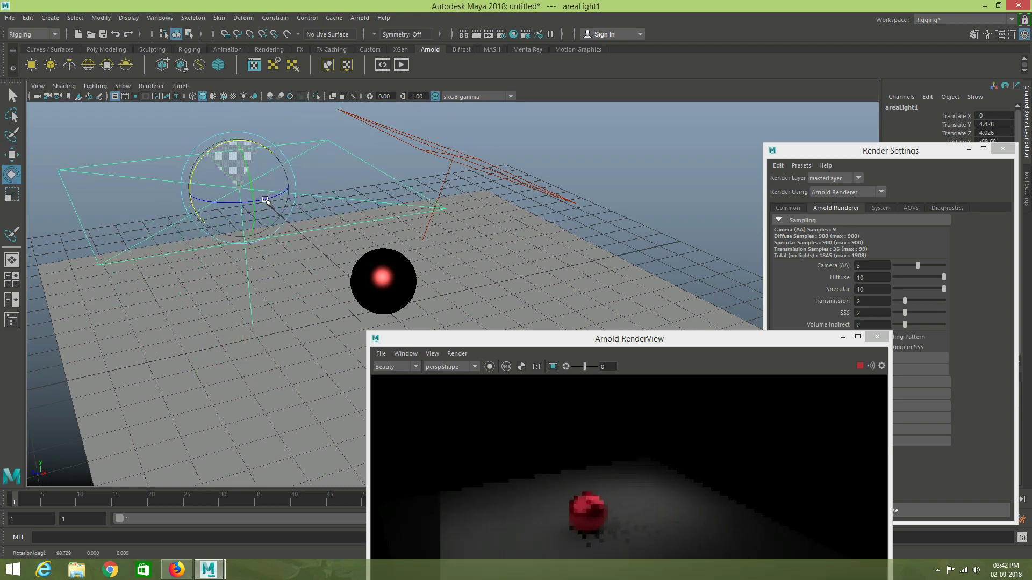
scroll(266, 202, "up", 2)
mouse_move(274, 192)
left_mouse_down("alt")
mouse_move(257, 185)
mouse_move(185, 204)
left_mouse_up("alt")
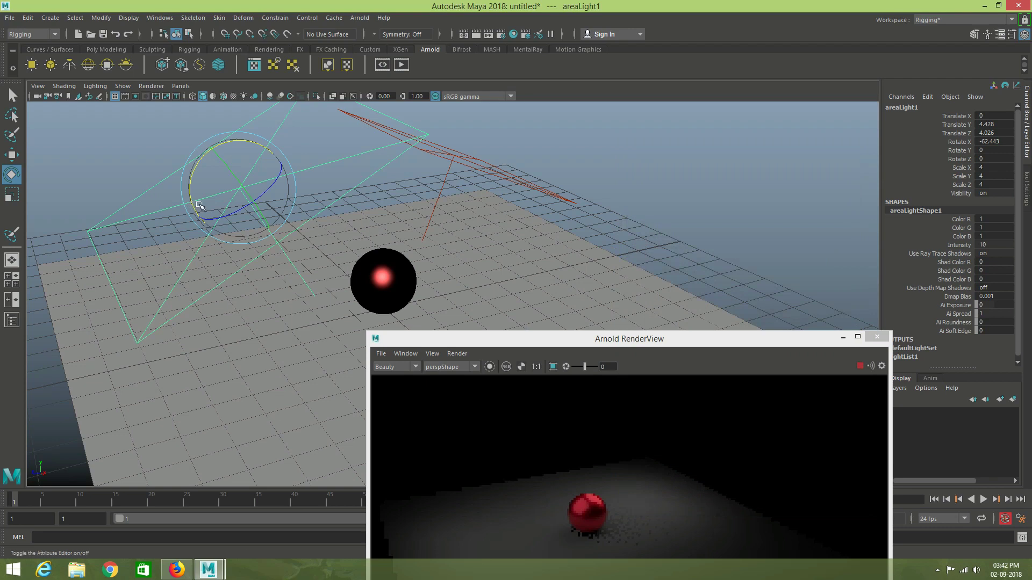
Set areaLightShape1 Intensity to 50 in the Attribute Editor.
key("ctrl+a")
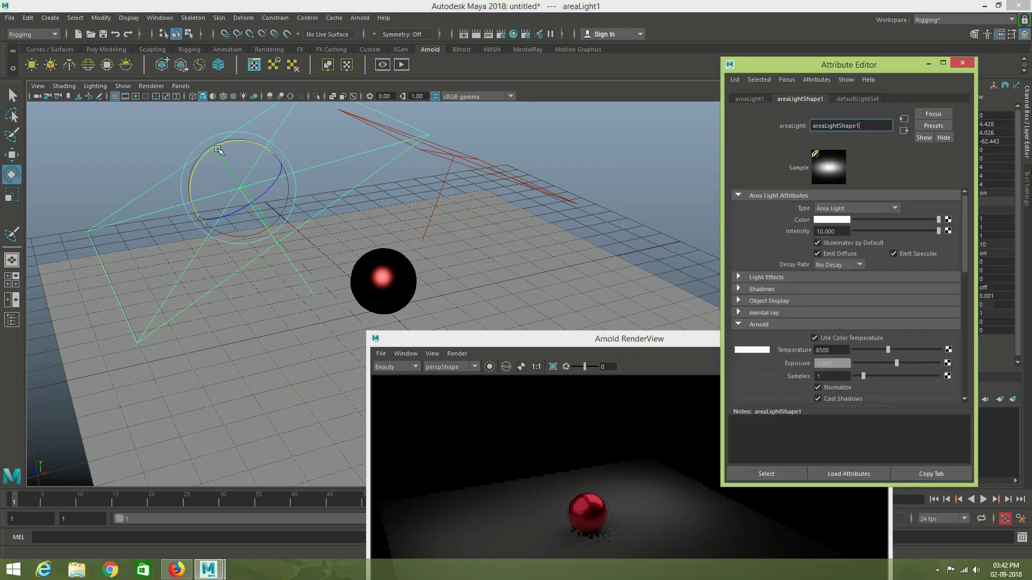
key("Tab")
type("1000")
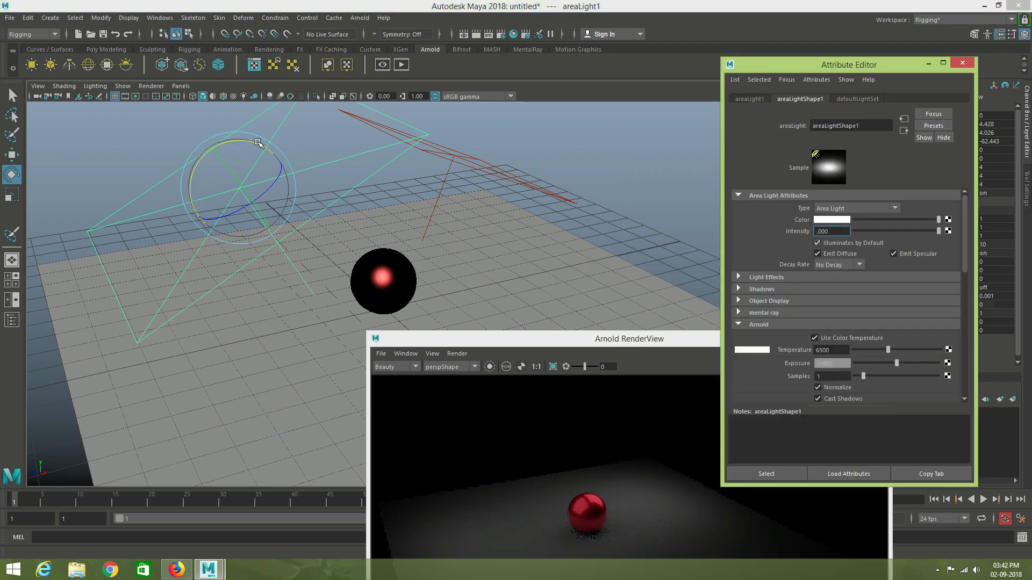
type("5")
type("00")
key("BackSpace")
key("Return")
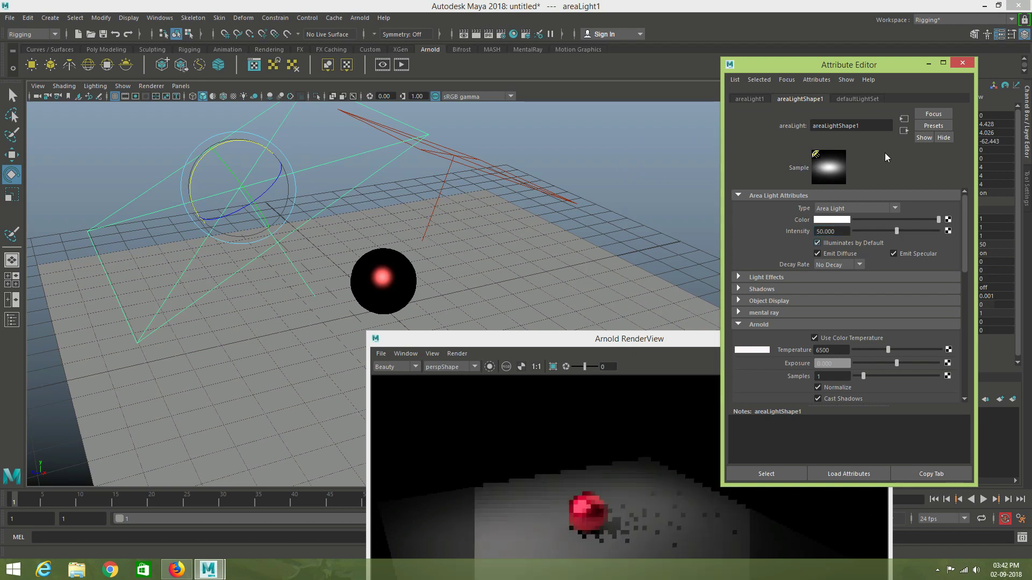
left_click(957, 65)
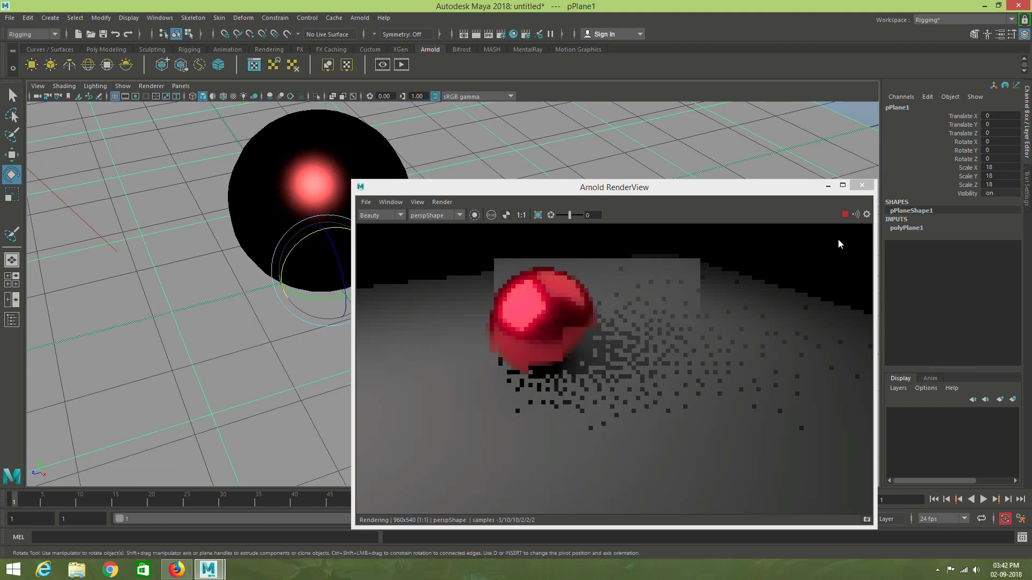
Lower Arnold sampling to Camera AA 2, Diffuse 4 and Specular 4.
left_click(837, 238)
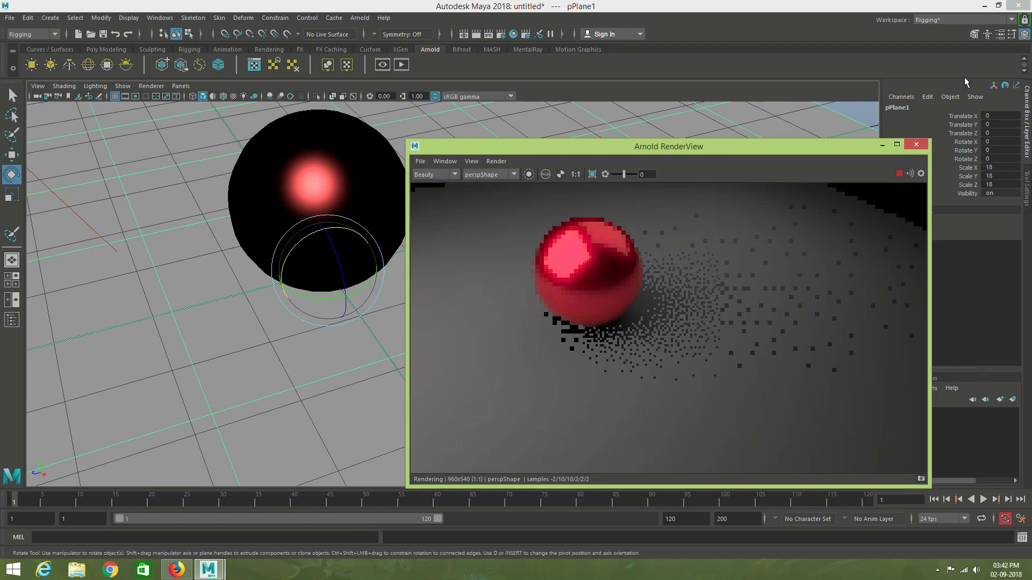
left_click(964, 77)
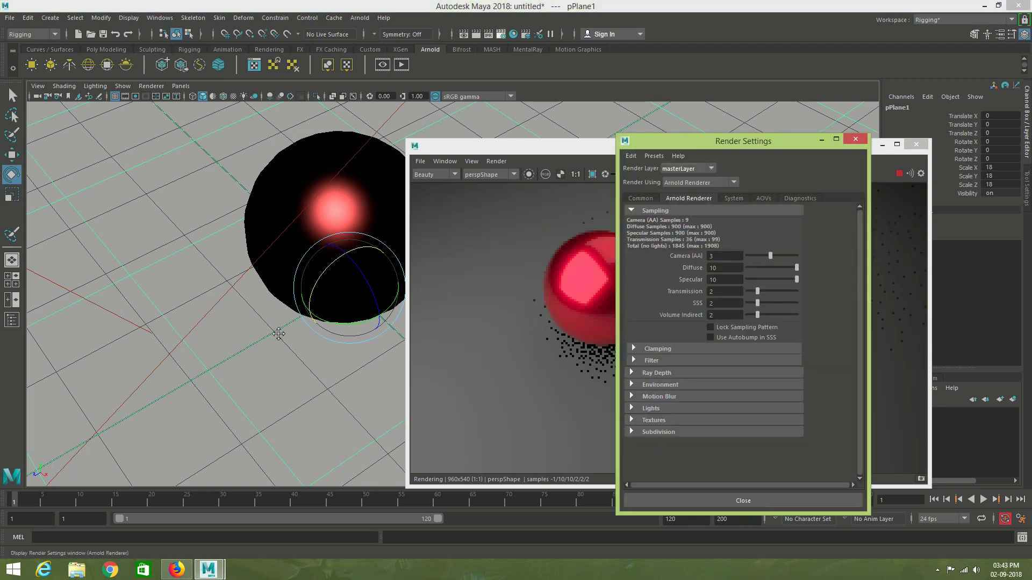
left_click(492, 380)
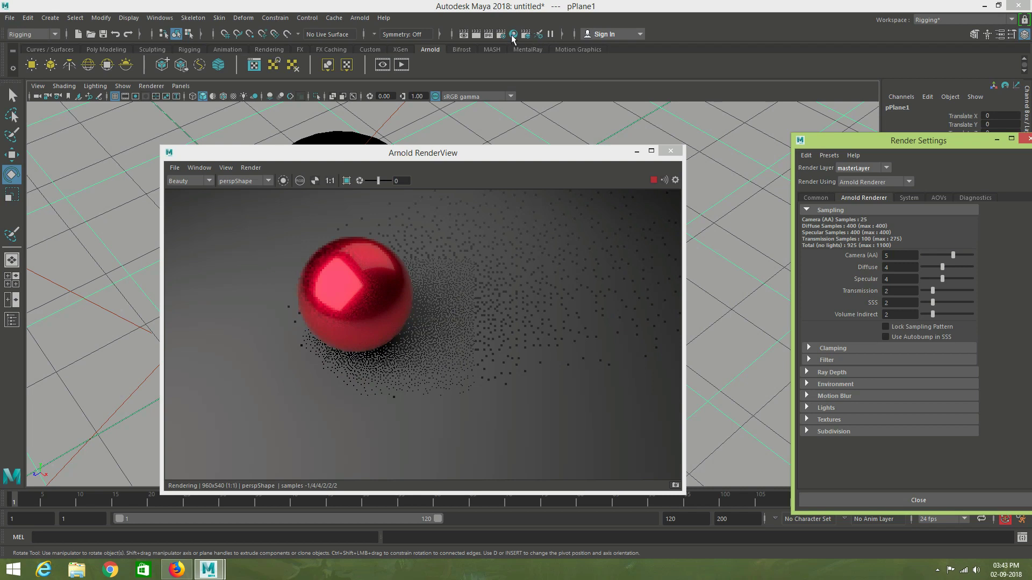
left_click_drag(953, 256, 942, 255)
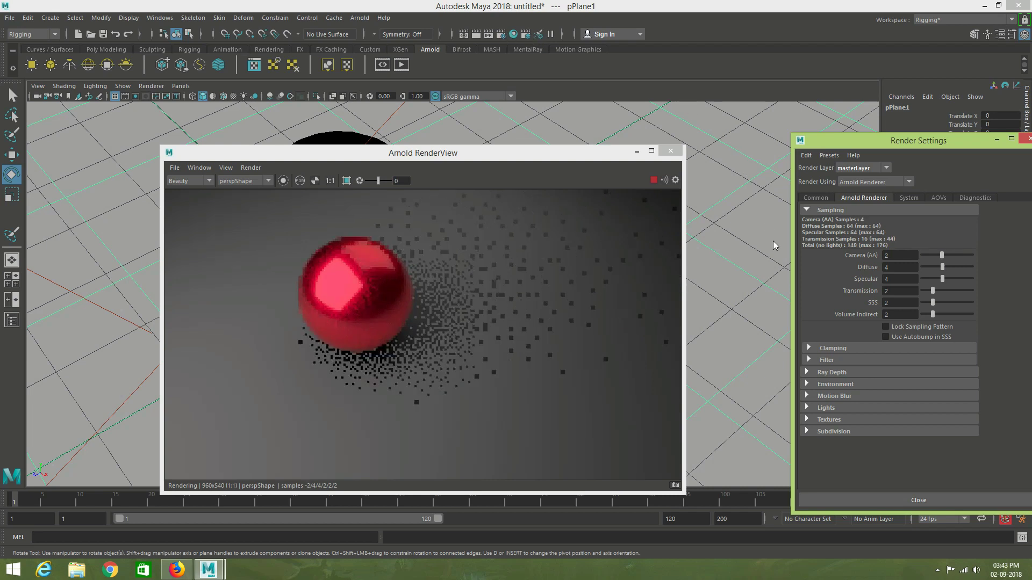